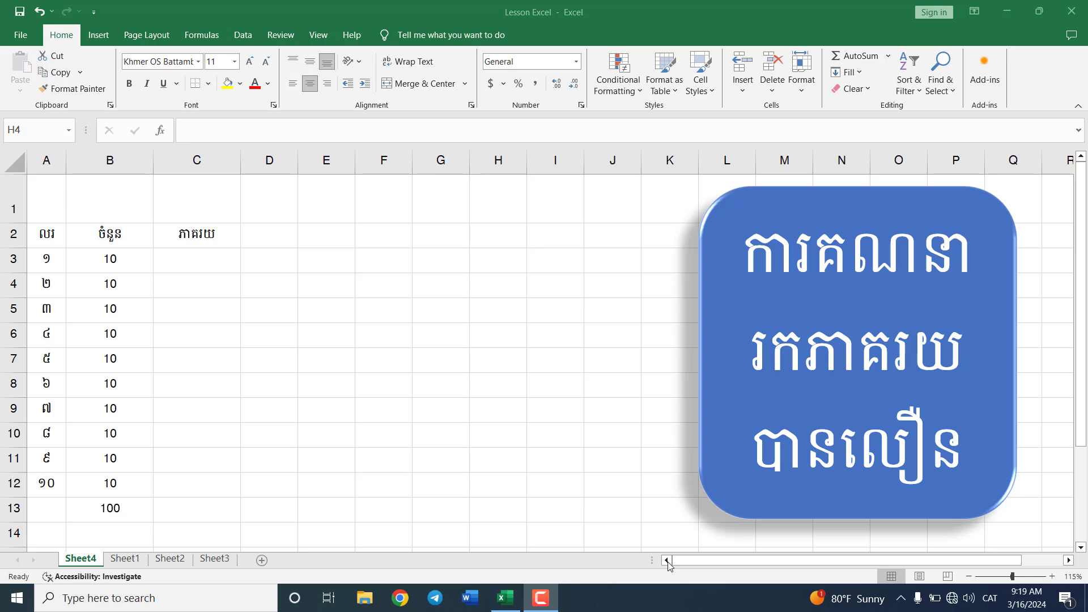
Narrow column B slightly
{"action": "left_click", "coordinate": [152, 160]}
{"action": "left_click_drag", "start_coordinate": [143, 160], "coordinate": [137, 160]}
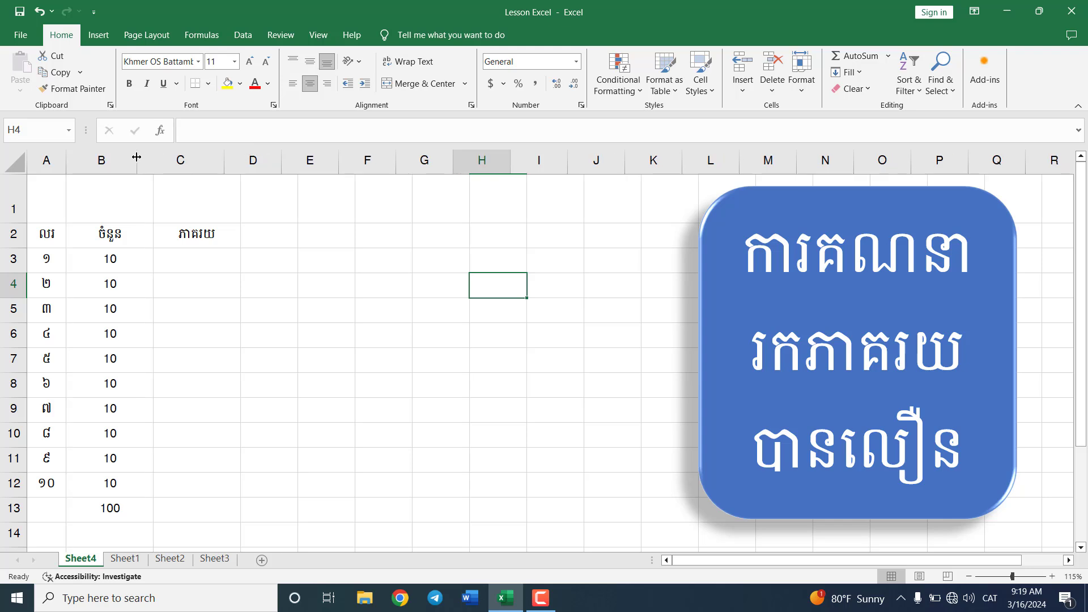
Reposition the blue rounded title shape so its edge lines up with the start of column L
{"action": "scroll", "coordinate": [211, 239], "scroll_direction": "up", "scroll_amount": 1}
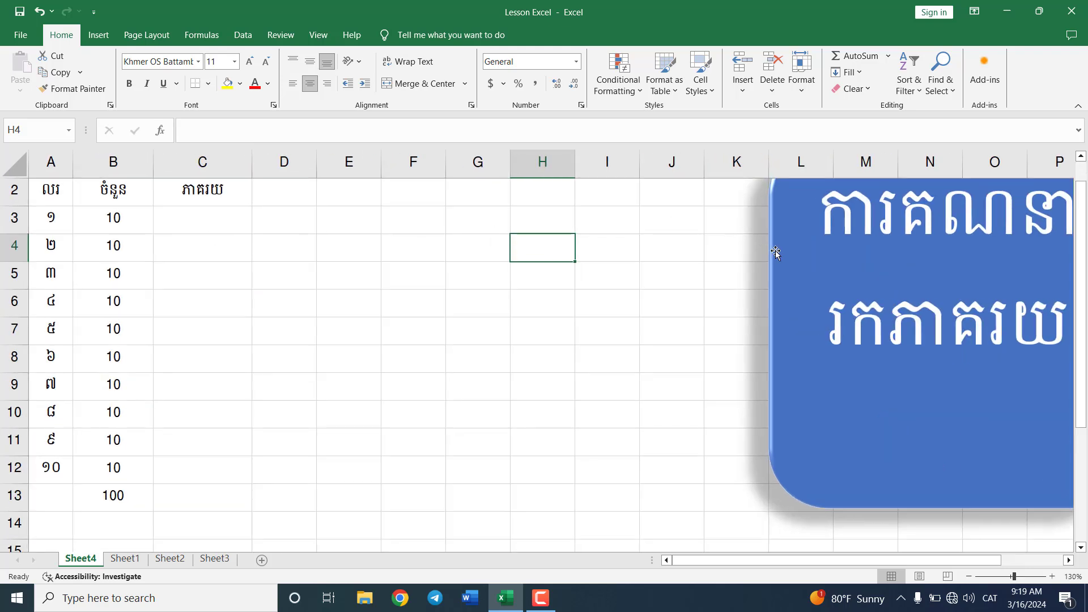
{"action": "mouse_move", "coordinate": [773, 250]}
{"action": "left_mouse_down"}
{"action": "mouse_move", "coordinate": [704, 284]}
{"action": "mouse_move", "coordinate": [714, 299]}
{"action": "mouse_move", "coordinate": [708, 287]}
{"action": "left_mouse_up"}
{"action": "scroll", "coordinate": [709, 287], "scroll_direction": "down", "scroll_amount": 1}
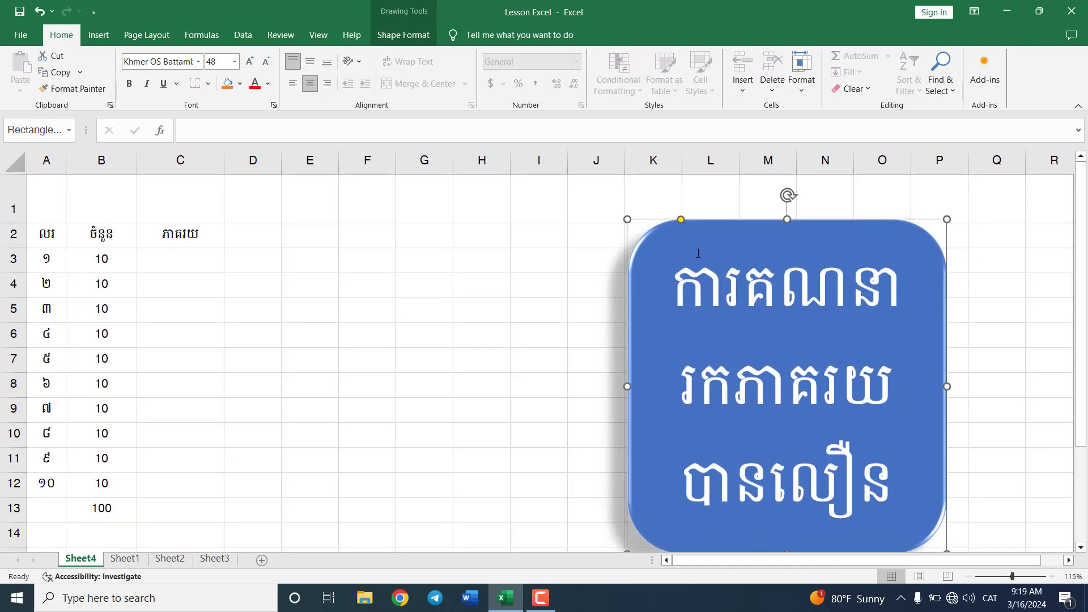
{"action": "left_click_drag", "start_coordinate": [698, 238], "coordinate": [754, 205]}
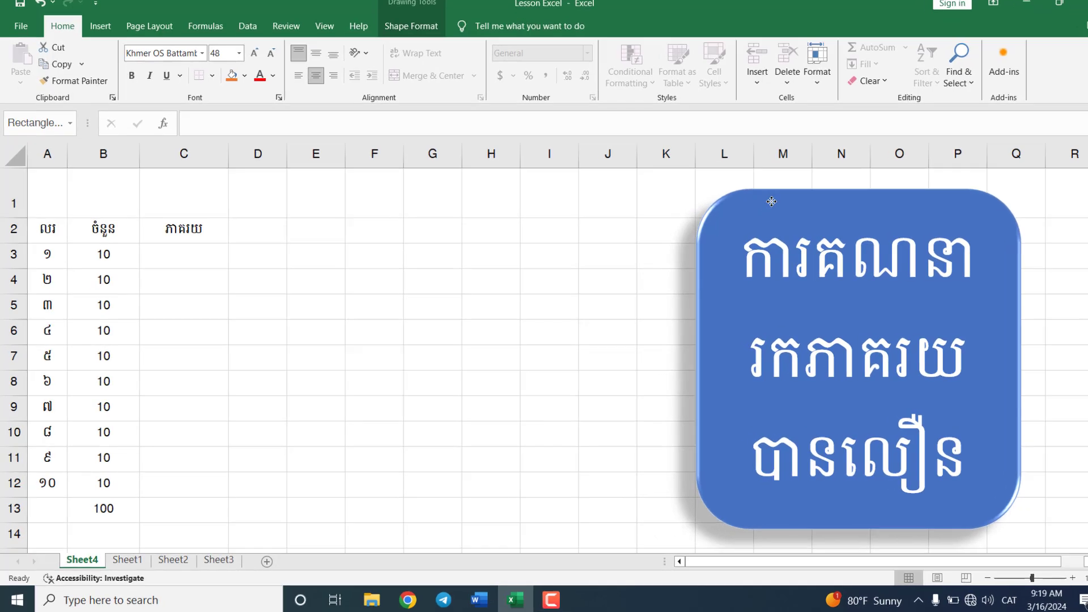
{"action": "left_click_drag", "start_coordinate": [964, 126], "coordinate": [963, 127]}
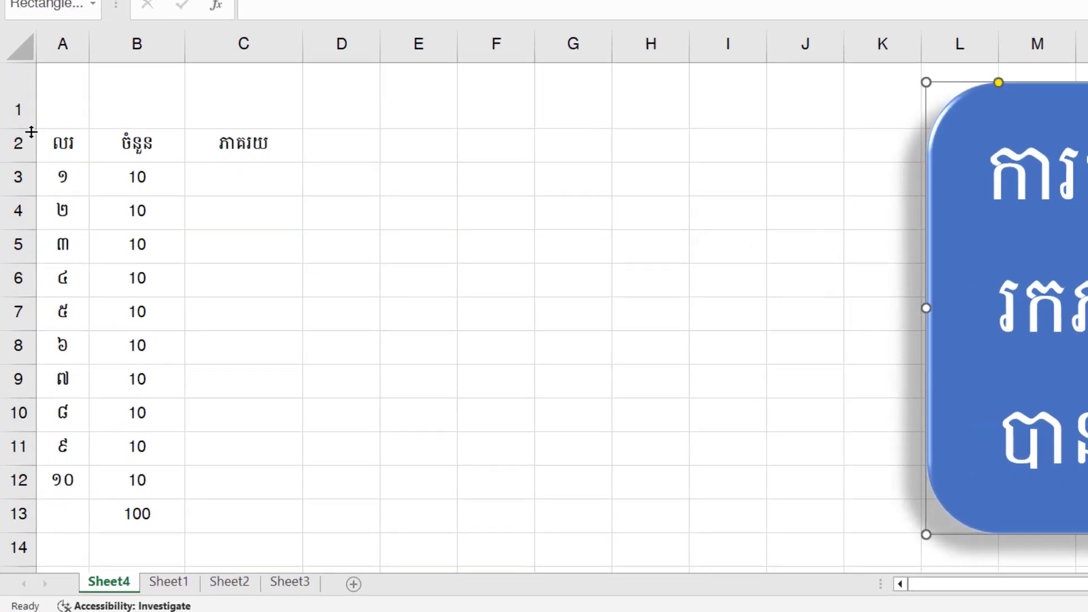
Reduce the height of row 1 and make the headings in A2:C2 bold
{"action": "left_click_drag", "start_coordinate": [28, 148], "coordinate": [28, 96]}
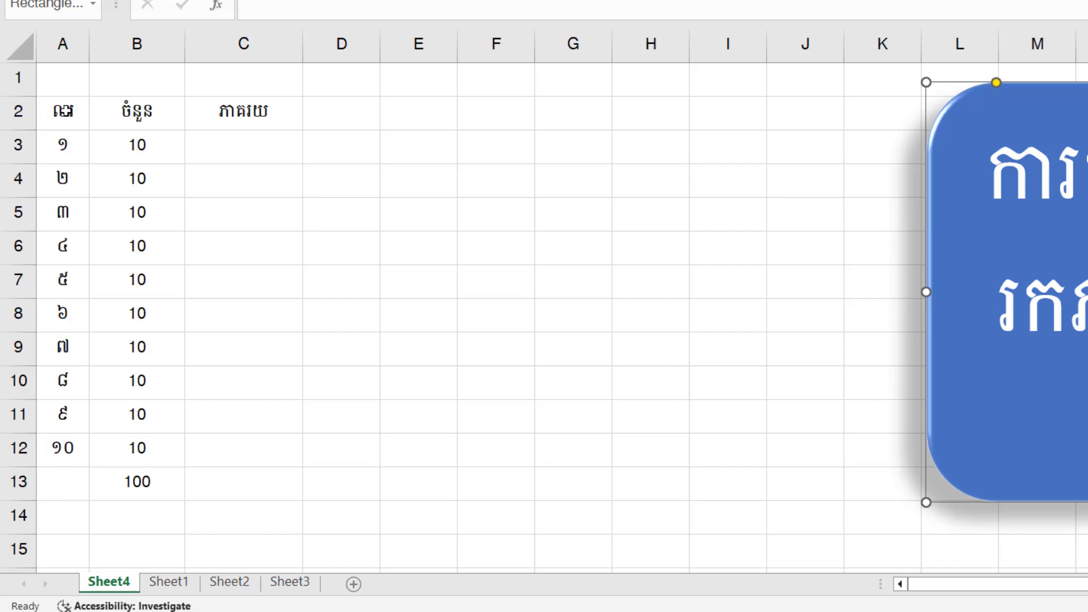
{"action": "left_click_drag", "start_coordinate": [62, 111], "coordinate": [237, 114]}
{"action": "key", "text": "ctrl+b"}
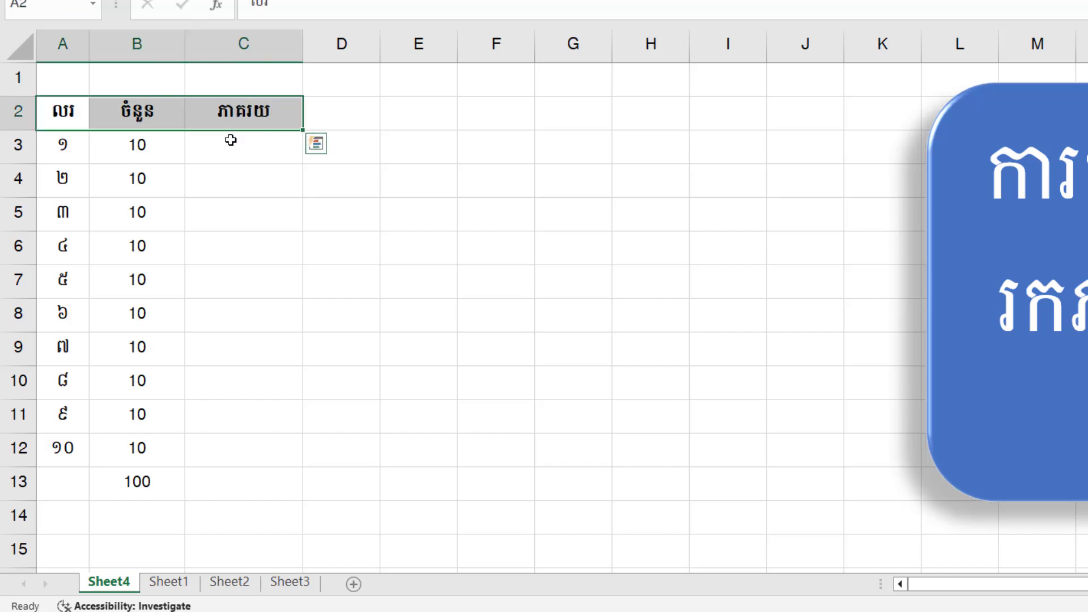
{"action": "left_click", "coordinate": [231, 140]}
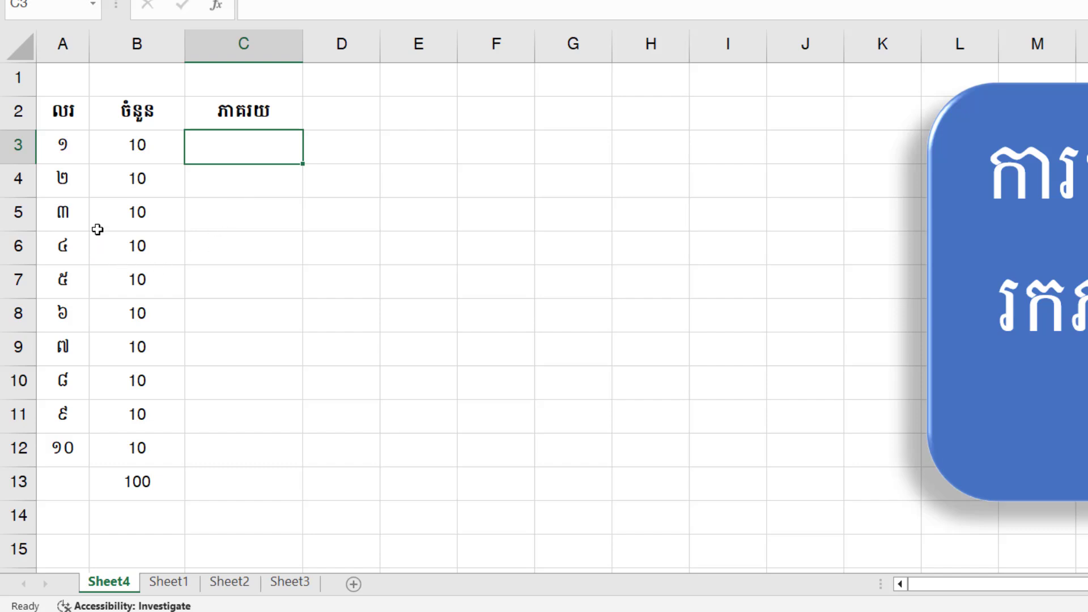
Format the total in B13 with bold text and a yellow fill
{"action": "left_click", "coordinate": [65, 145]}
{"action": "left_click_drag", "start_coordinate": [65, 145], "coordinate": [88, 405]}
{"action": "left_click_drag", "start_coordinate": [136, 144], "coordinate": [136, 448]}
{"action": "left_click", "coordinate": [122, 479]}
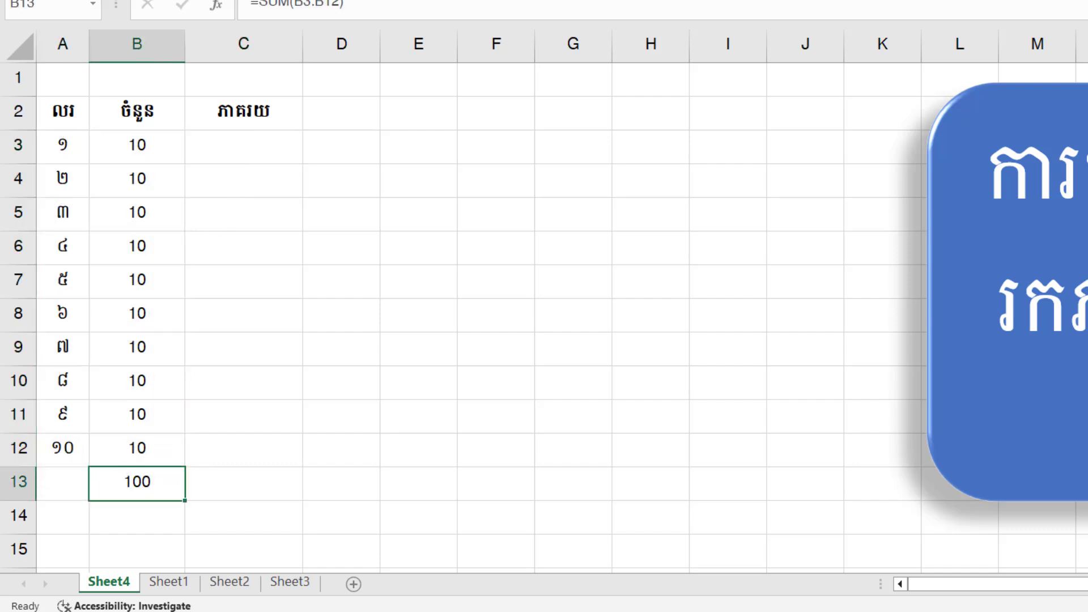
{"action": "key", "text": "ctrl+b"}
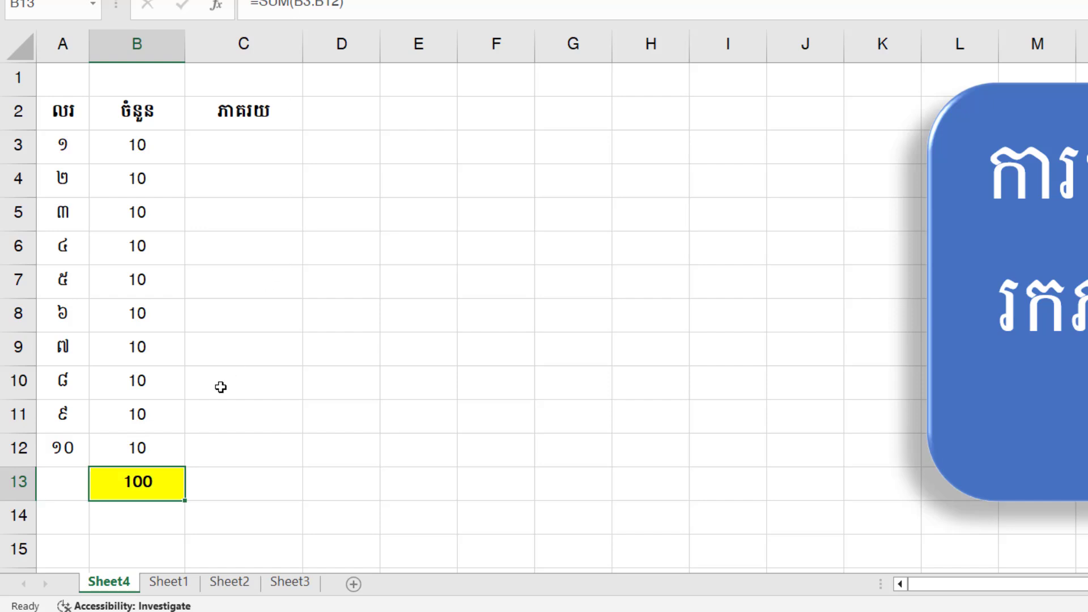
Enter the formula =B3/B13 in C3 to calculate the first row's percentage of the total
{"action": "left_click", "coordinate": [209, 144]}
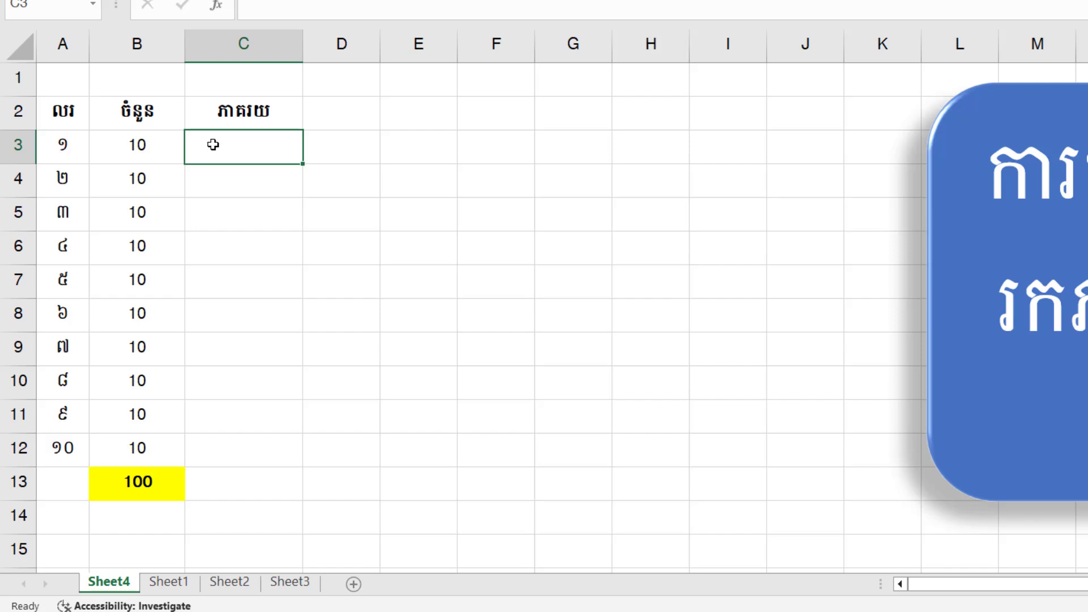
{"action": "type", "text": "ឲ"}
{"action": "key", "text": "BackSpace"}
{"action": "type", "text": "ឲ"}
{"action": "key", "text": "BackSpace"}
{"action": "type", "text": "="}
{"action": "left_click", "coordinate": [163, 143]}
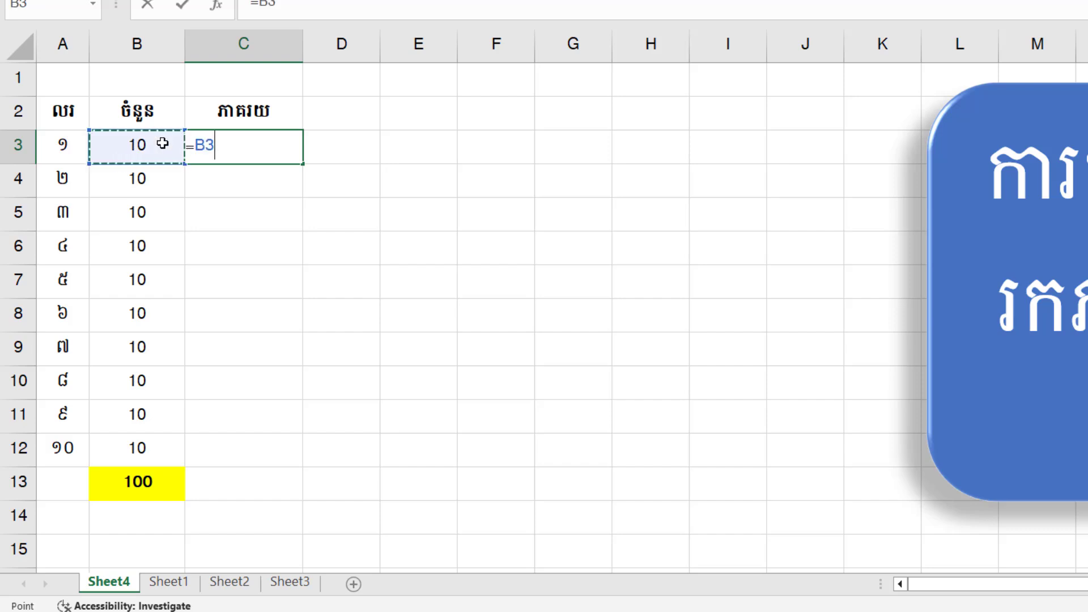
{"action": "type", "text": "/"}
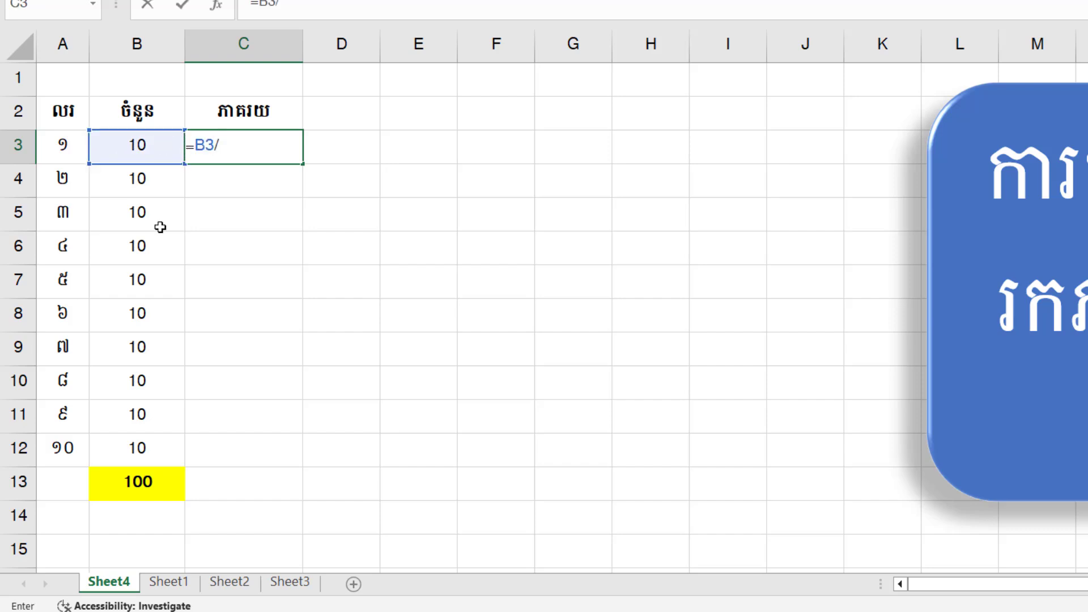
{"action": "left_click", "coordinate": [141, 486]}
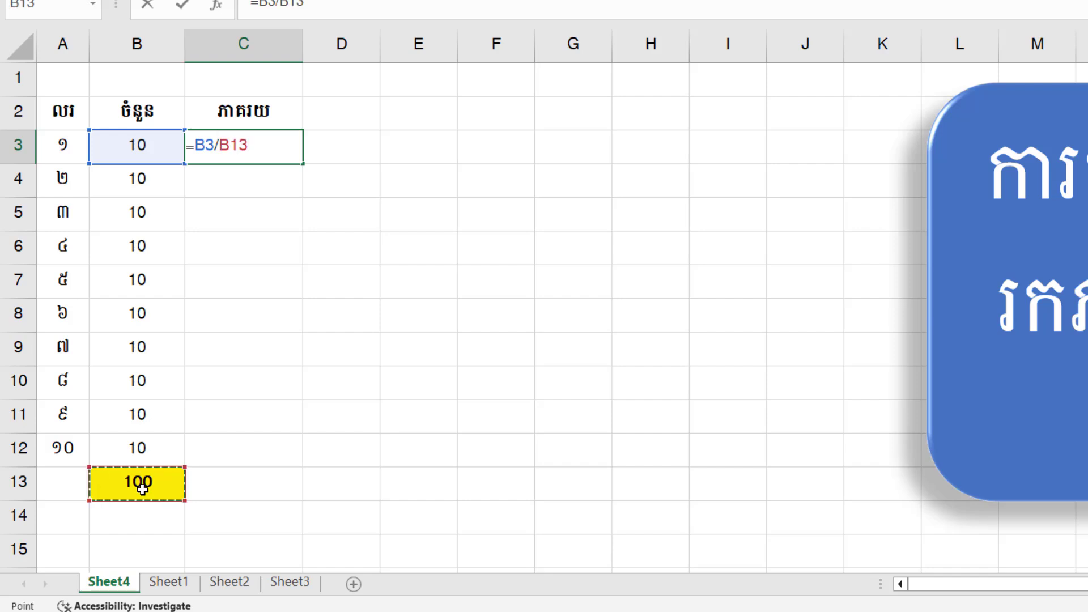
{"action": "key", "text": "Return"}
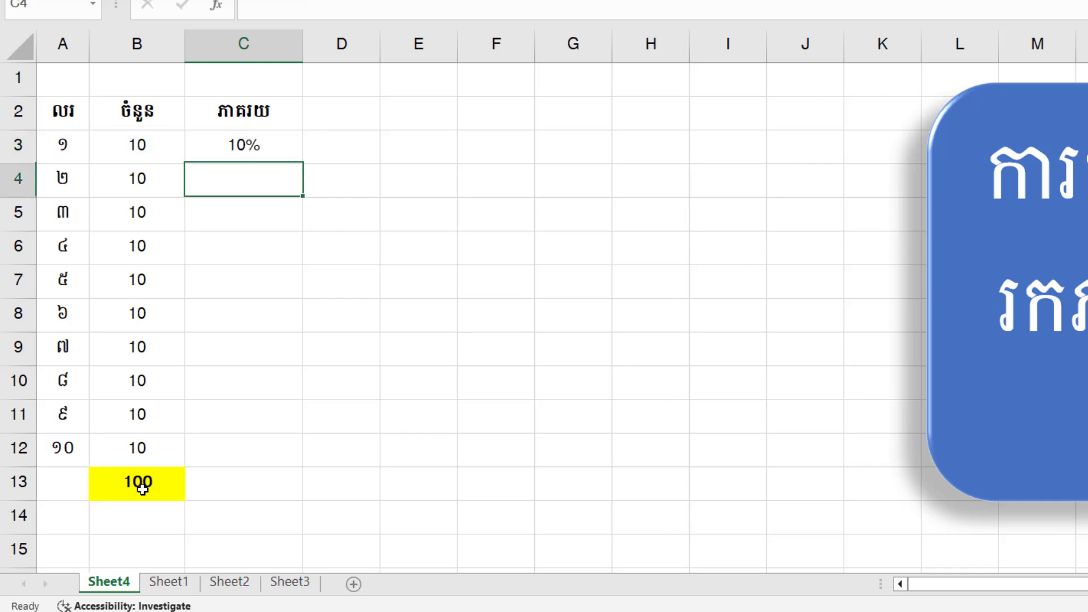
Copy the percentage formula from C3 down through C12
{"action": "left_click", "coordinate": [260, 146]}
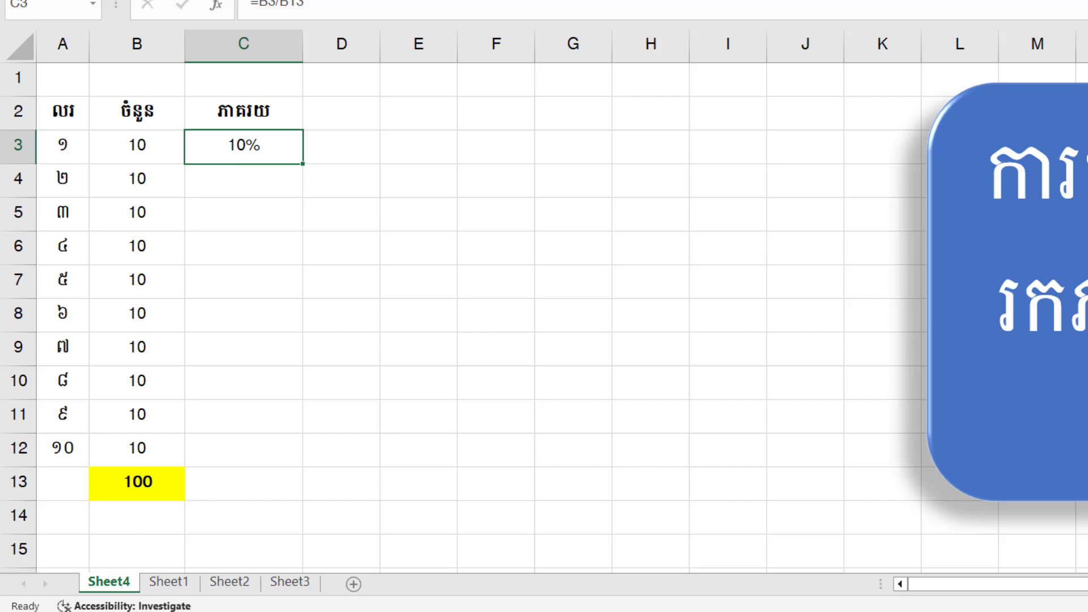
{"action": "left_click", "coordinate": [267, 178]}
{"action": "left_click", "coordinate": [277, 161]}
{"action": "left_click_drag", "start_coordinate": [302, 166], "coordinate": [300, 463]}
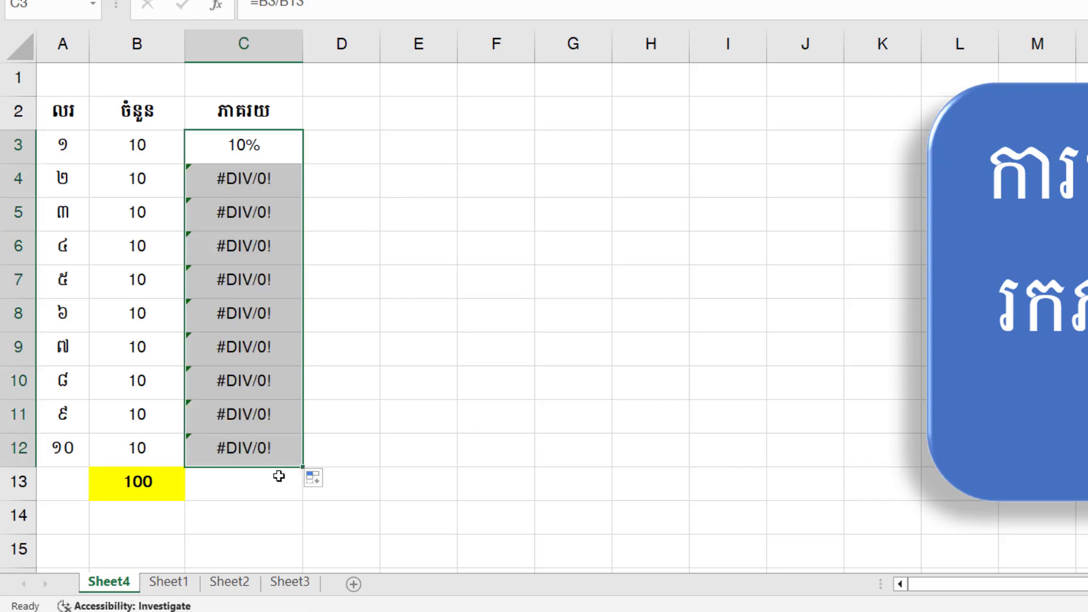
{"action": "left_click", "coordinate": [279, 476]}
Try to make the divisor reference in C4's formula absolute
{"action": "double_click", "coordinate": [279, 180]}
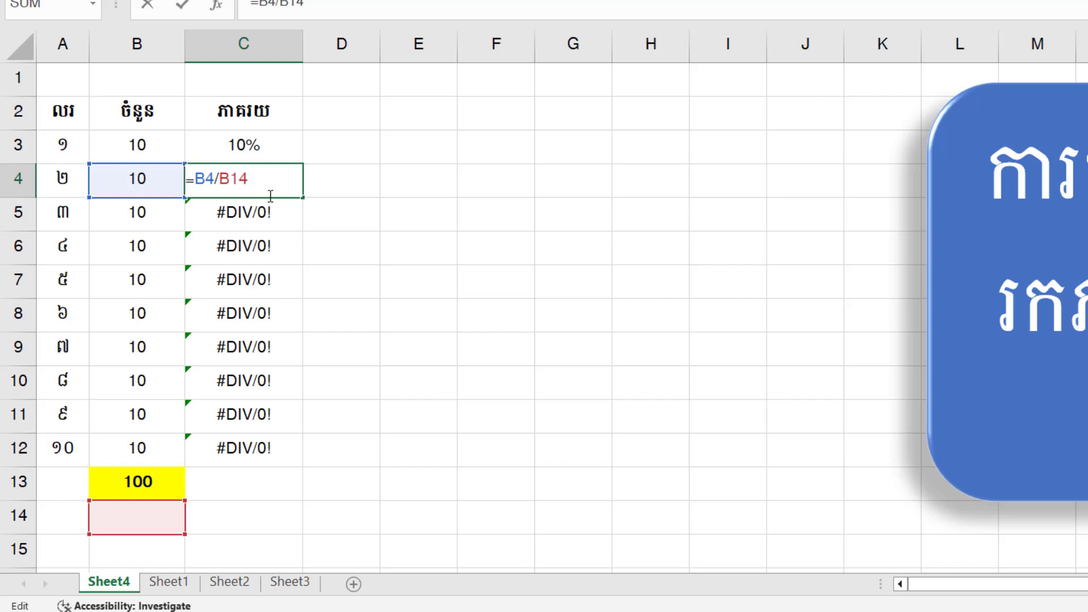
{"action": "left_click", "coordinate": [225, 183]}
{"action": "key", "text": "F4"}
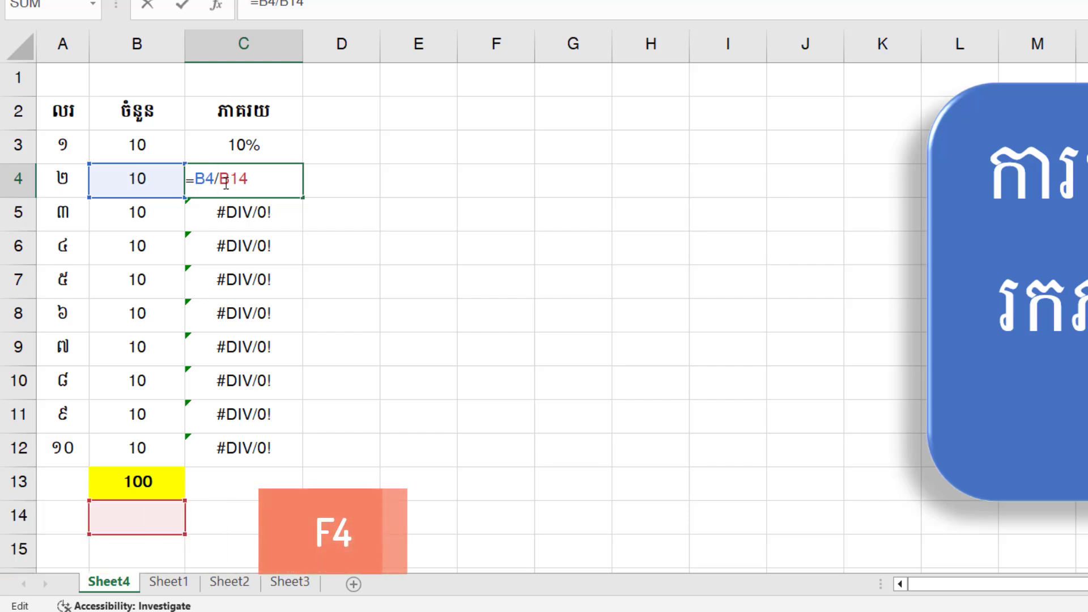
{"action": "key", "text": "Return"}
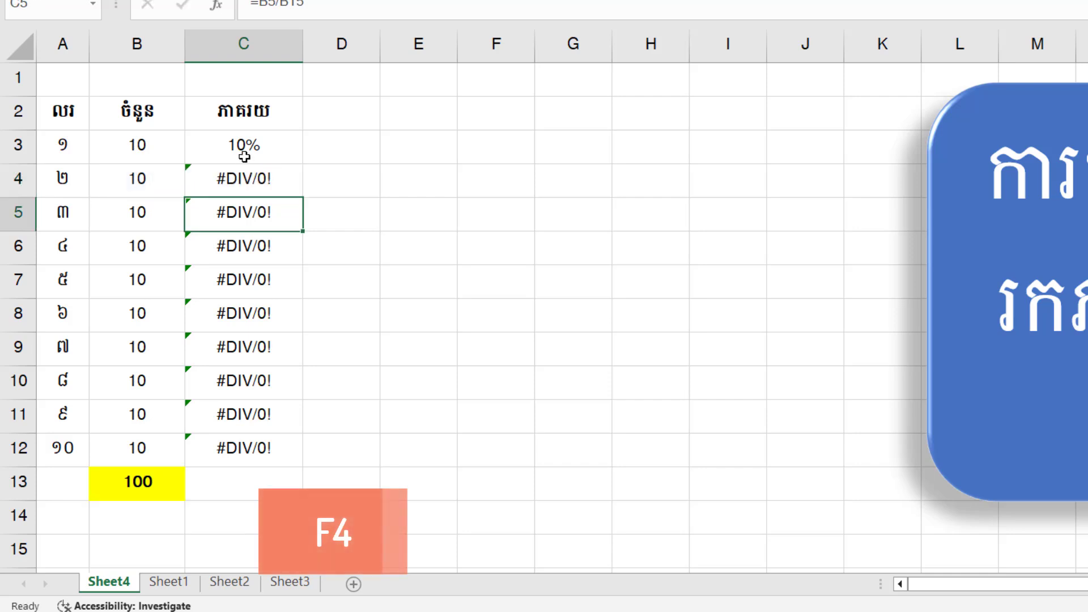
Lock the total reference in C3 by changing its formula to =B3/$B$13
{"action": "left_click", "coordinate": [243, 149]}
{"action": "double_click", "coordinate": [248, 149]}
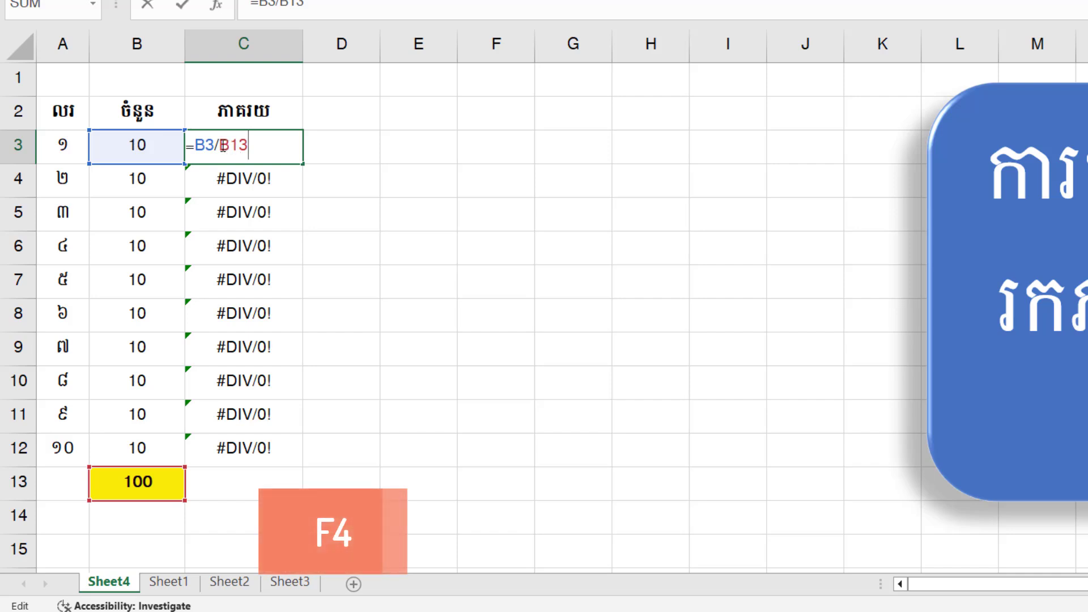
{"action": "left_click", "coordinate": [225, 148]}
{"action": "type", "text": "$"}
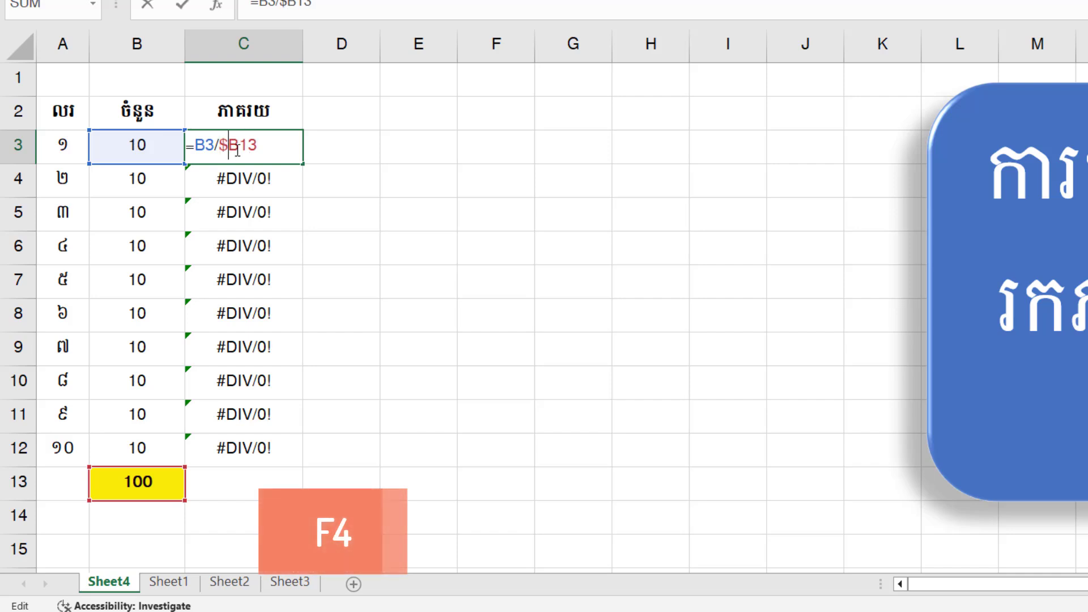
{"action": "left_click", "coordinate": [242, 148]}
{"action": "type", "text": "$"}
{"action": "key", "text": "Return"}
{"action": "left_click", "coordinate": [257, 158]}
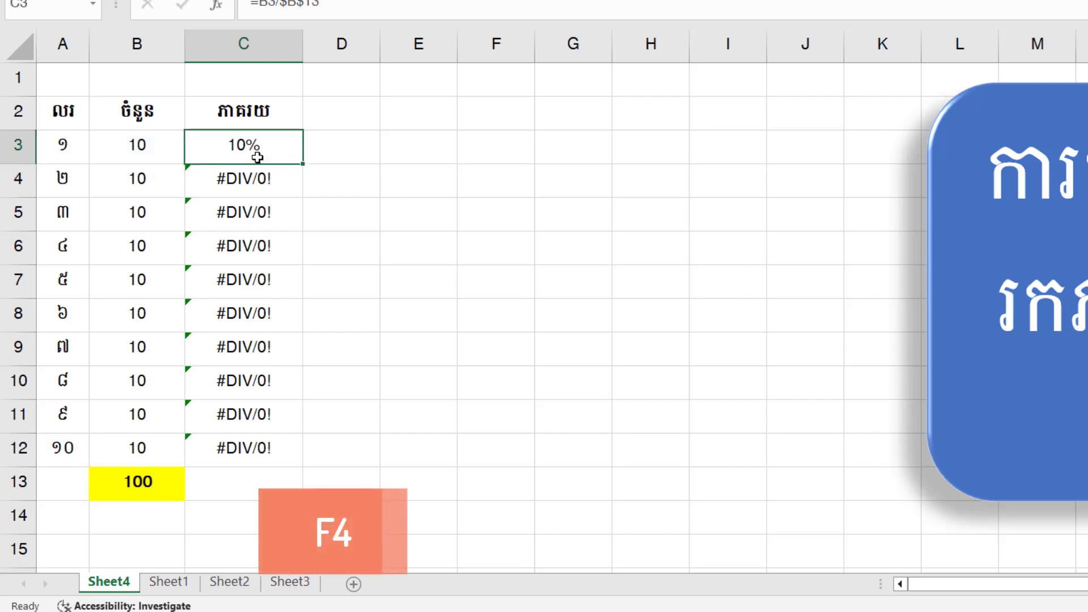
Check the absolute reference in C3 and fill the corrected formula down to C12
{"action": "double_click", "coordinate": [257, 157]}
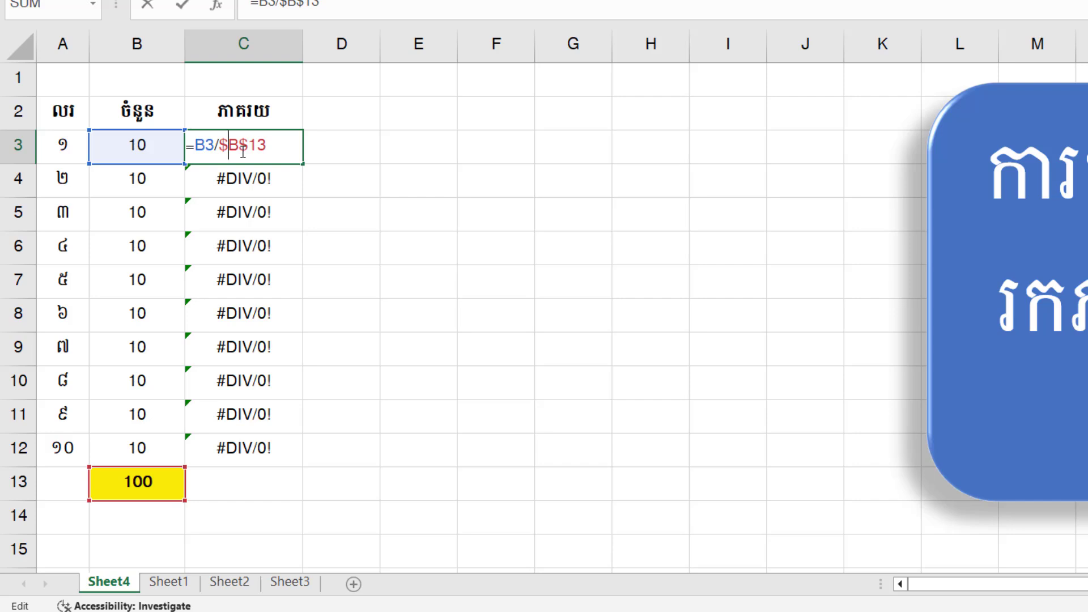
{"action": "left_click", "coordinate": [243, 151]}
{"action": "left_click", "coordinate": [231, 151]}
{"action": "key", "text": "Return"}
{"action": "left_click", "coordinate": [255, 150]}
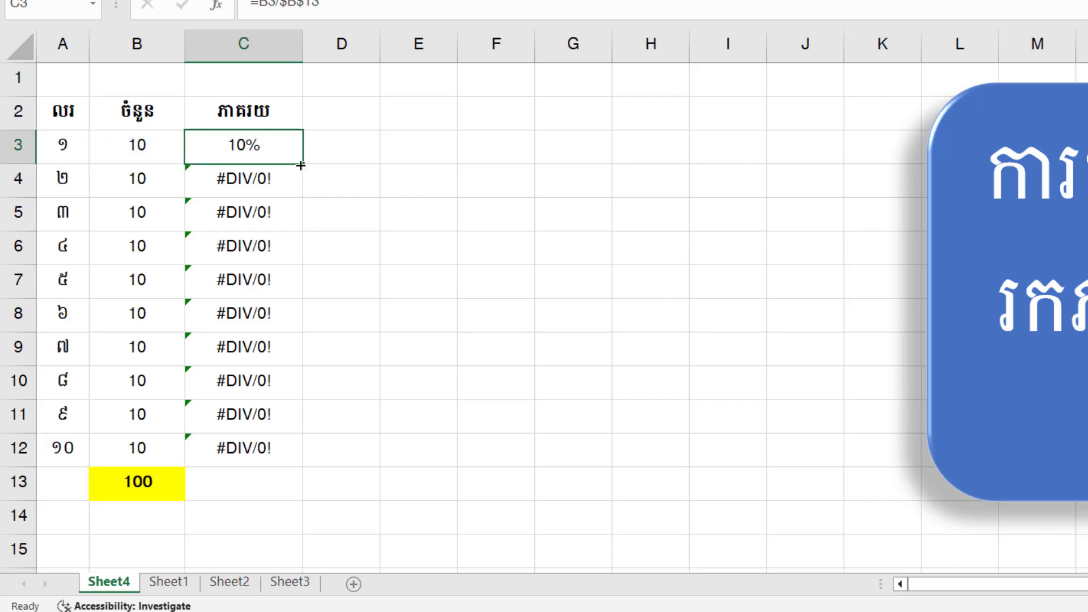
{"action": "left_click_drag", "start_coordinate": [302, 164], "coordinate": [290, 457]}
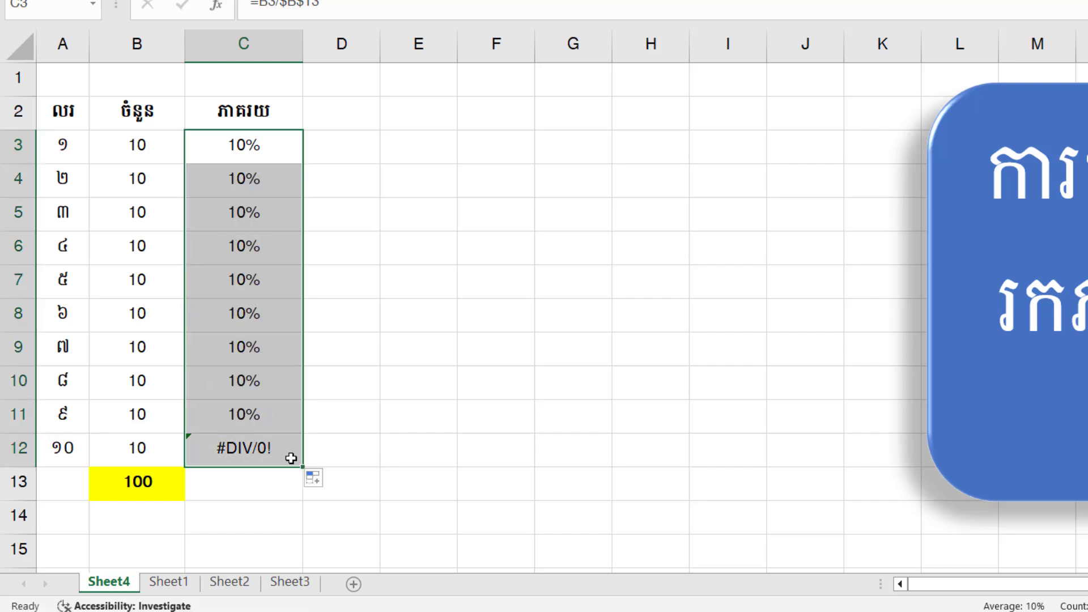
{"action": "left_click", "coordinate": [280, 479]}
Add an AutoSum total of the percentages C3:C12 in C13
{"action": "left_click_drag", "start_coordinate": [243, 145], "coordinate": [260, 471]}
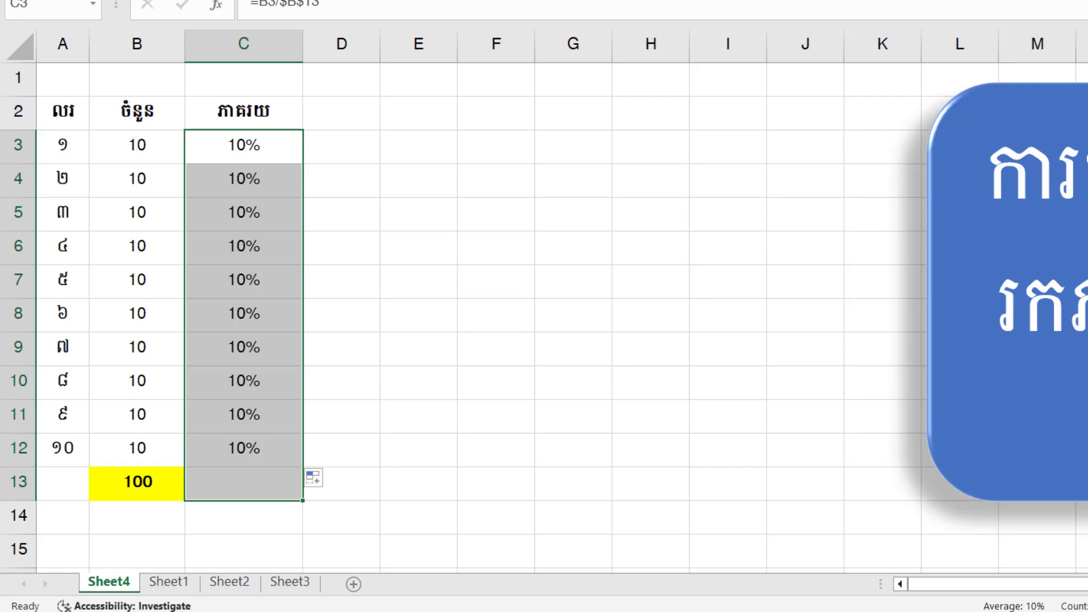
{"action": "key", "text": "alt+equal"}
{"action": "left_click", "coordinate": [415, 313]}
{"action": "left_click", "coordinate": [287, 483]}
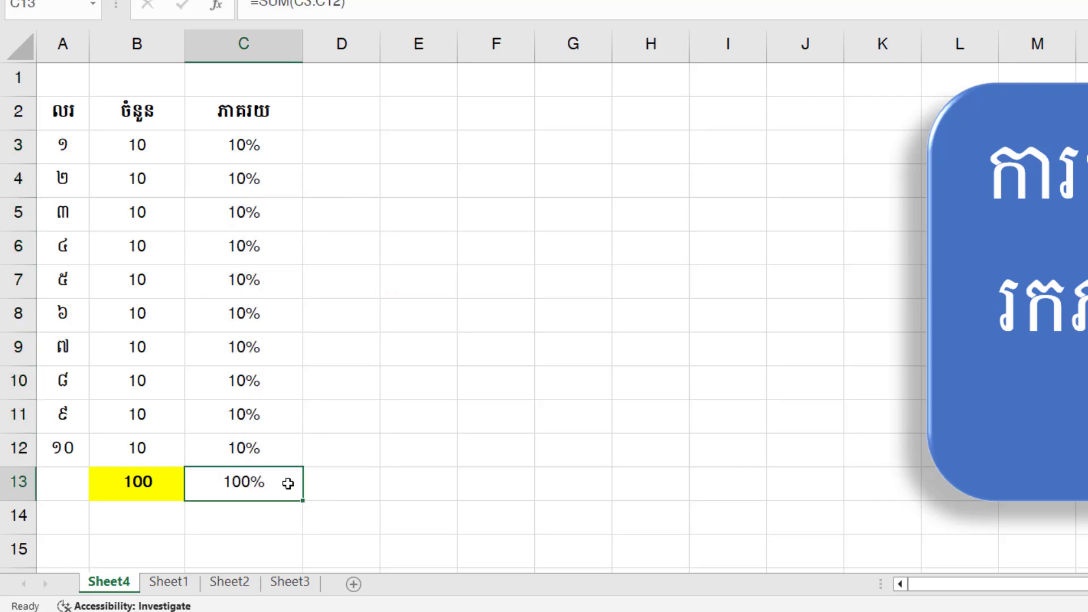
{"action": "left_click", "coordinate": [254, 146]}
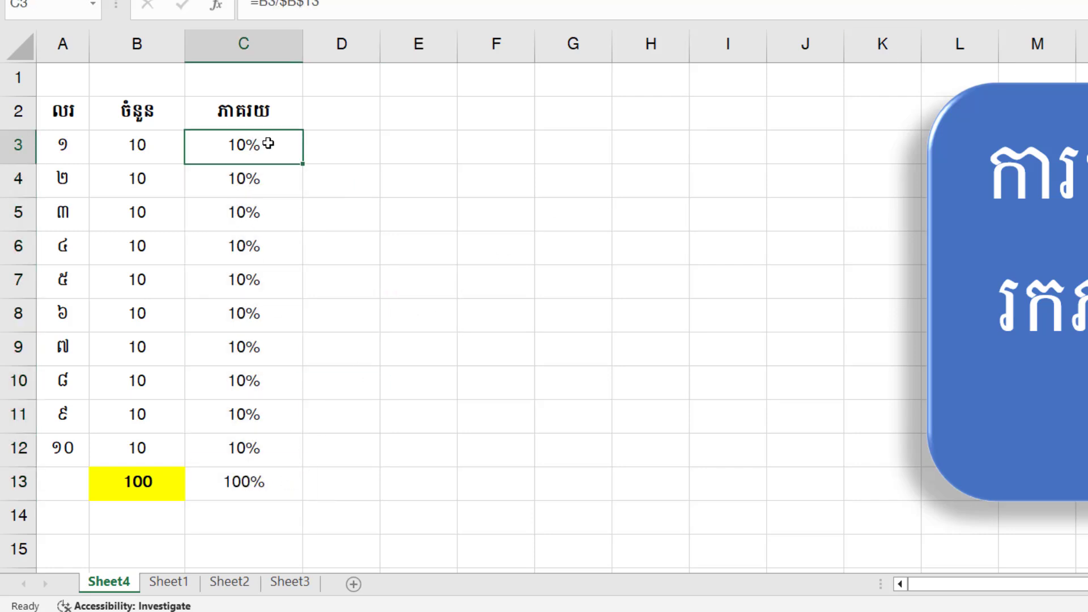
Copy the quantity column B2:B13 and paste it with its formatting starting at E2
{"action": "left_click", "coordinate": [149, 145]}
{"action": "left_click_drag", "start_coordinate": [157, 120], "coordinate": [170, 480]}
{"action": "key", "text": "ctrl+c"}
{"action": "right_click", "coordinate": [415, 107]}
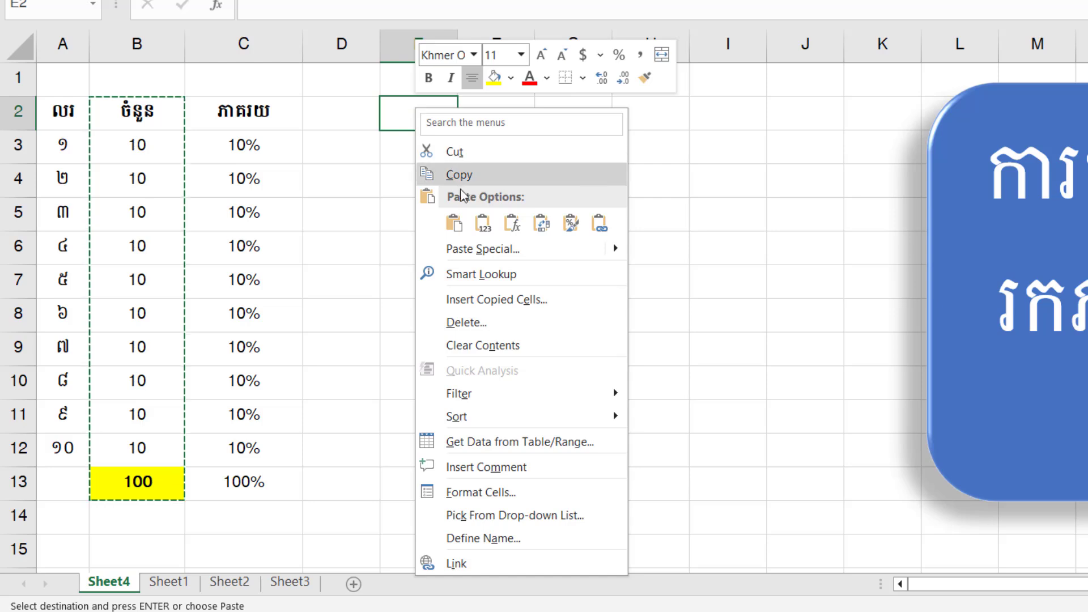
{"action": "left_click", "coordinate": [453, 223]}
{"action": "double_click", "coordinate": [476, 182]}
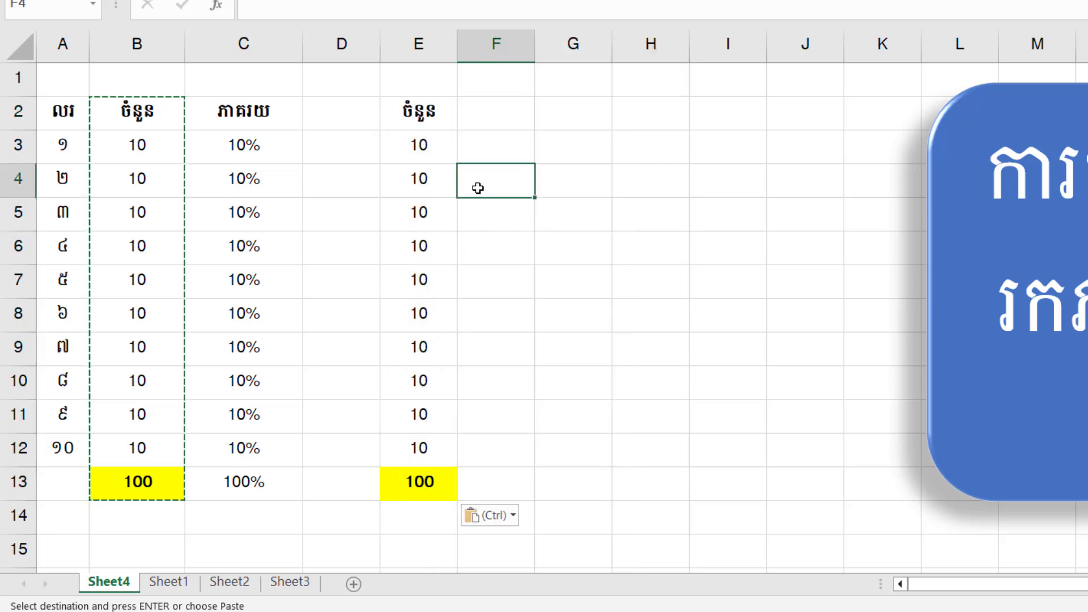
Merge and center cells A1:C1 above the first table
{"action": "left_click_drag", "start_coordinate": [141, 84], "coordinate": [248, 85]}
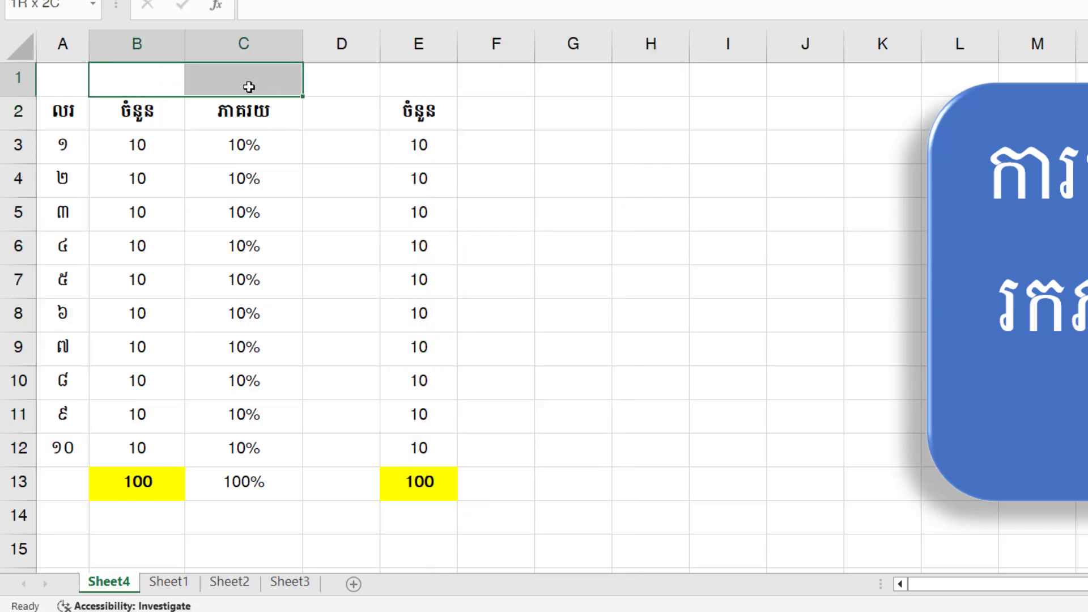
{"action": "left_click", "coordinate": [91, 78]}
{"action": "left_click_drag", "start_coordinate": [82, 79], "coordinate": [292, 30]}
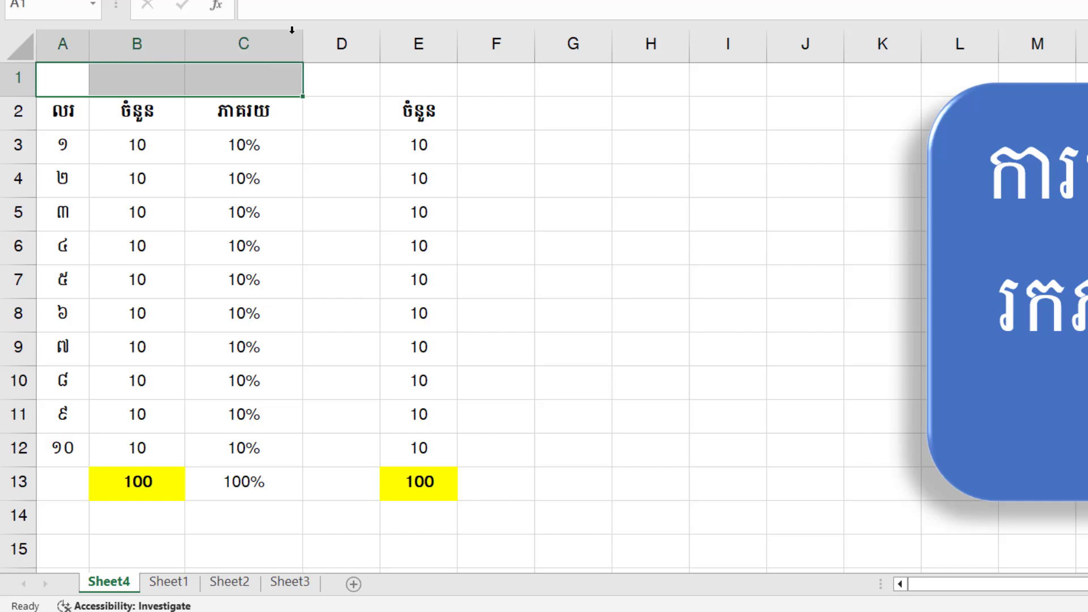
{"action": "key", "text": "alt+h"}
{"action": "type", "text": "mc"}
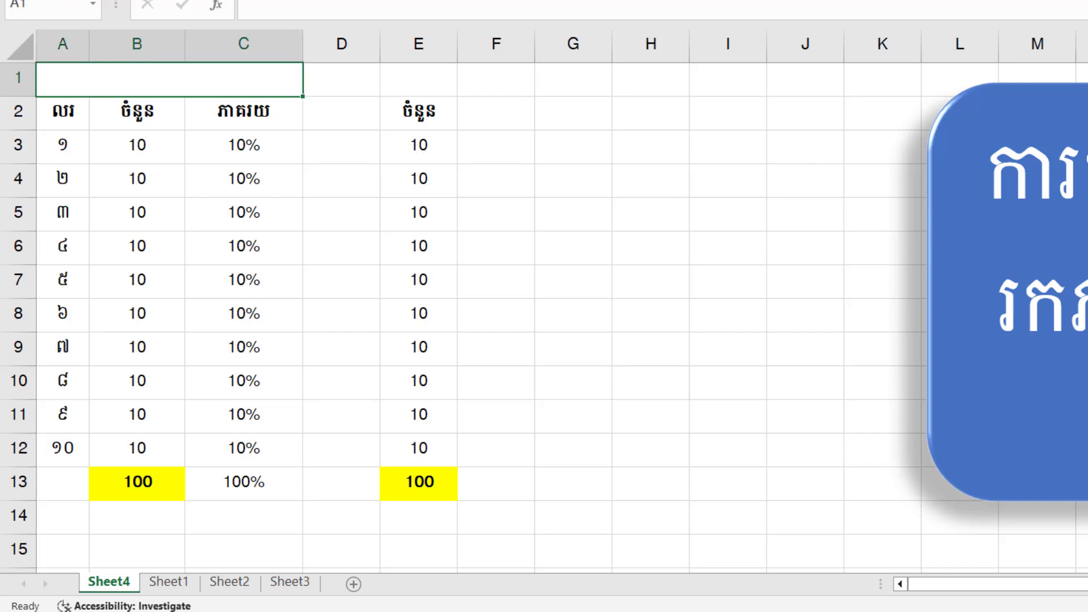
Enter the title "វិធីទី១" in the merged cell A1 above the first table
{"action": "type", "text": "វ"}
{"action": "key", "text": "BackSpace"}
{"action": "type", "text": "v"}
{"action": "key", "text": "BackSpace"}
{"action": "type", "text": "វិធី"}
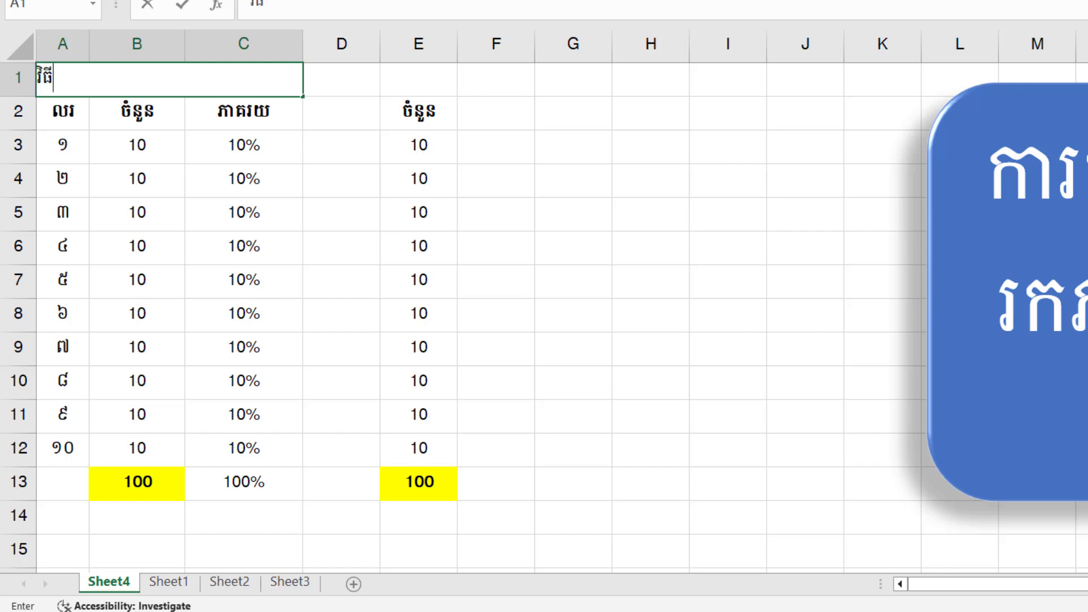
{"action": "type", "text": "ទី១"}
{"action": "left_click", "coordinate": [461, 170]}
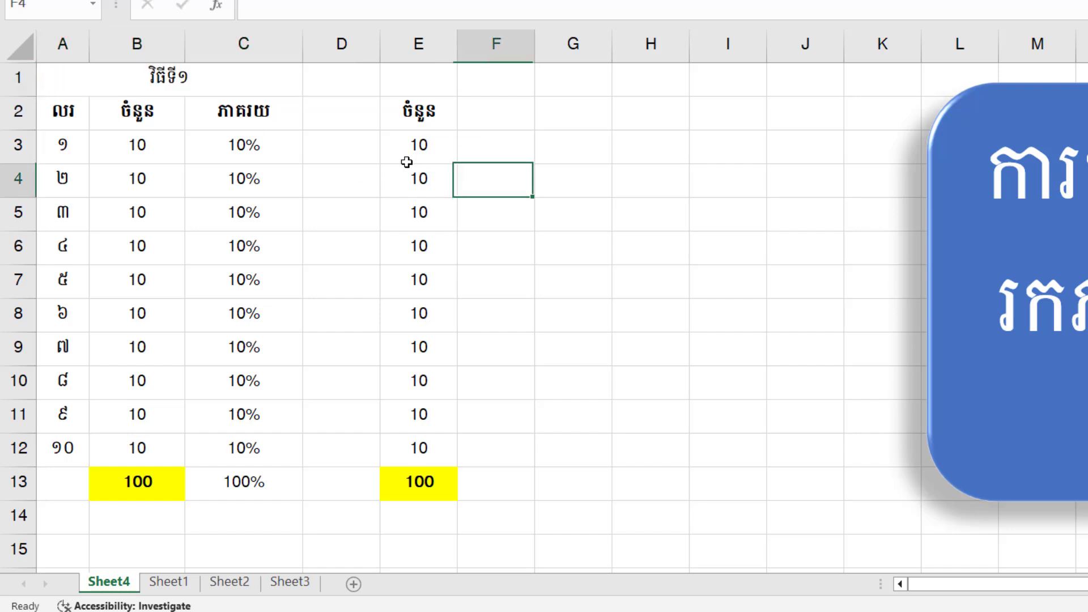
{"action": "left_click", "coordinate": [252, 73]}
{"action": "left_click", "coordinate": [255, 144]}
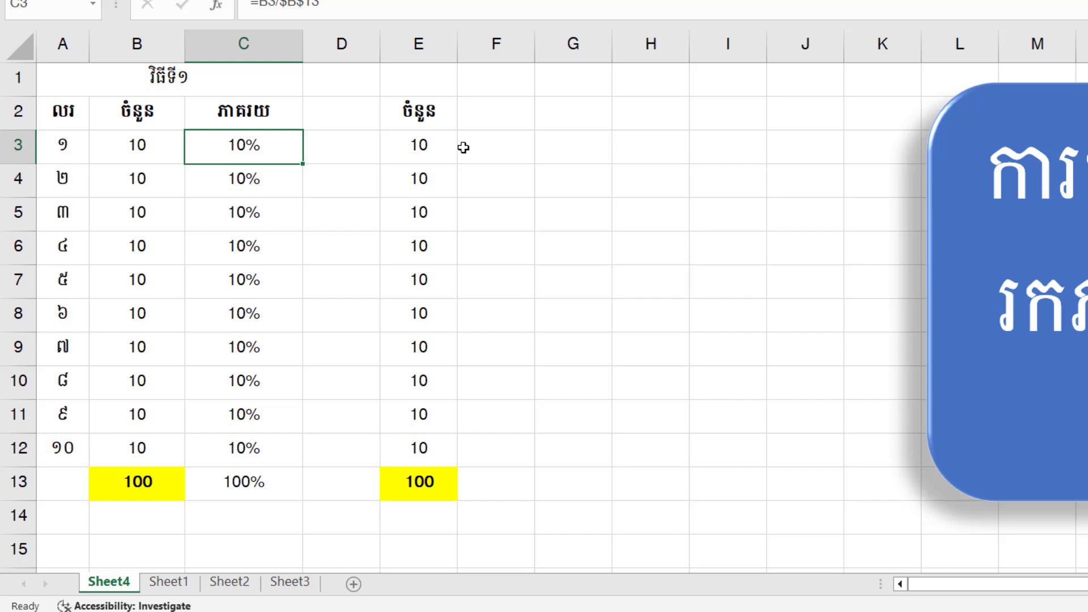
Add a % Total column in F3:F12 for the quantities E3:E12 using Quick Analysis
{"action": "left_click_drag", "start_coordinate": [444, 145], "coordinate": [451, 441]}
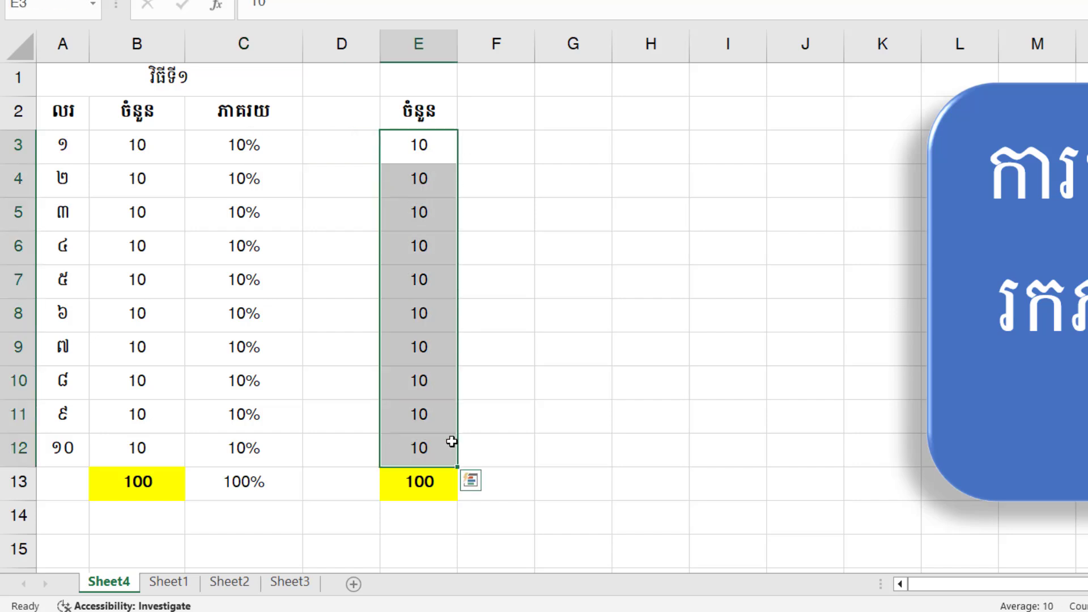
{"action": "left_click", "coordinate": [479, 482]}
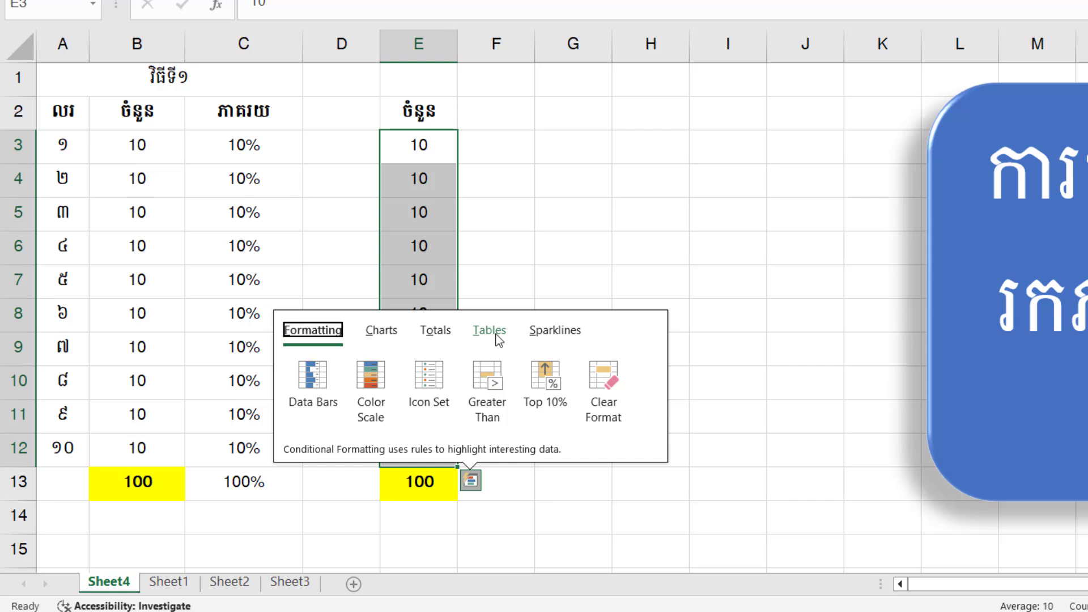
{"action": "left_click", "coordinate": [430, 332]}
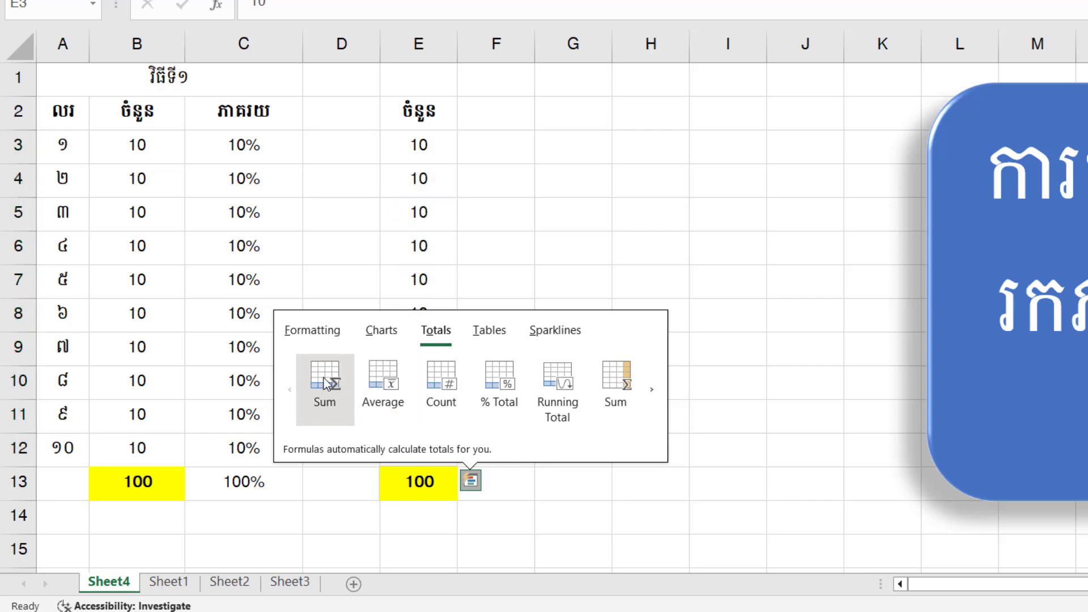
{"action": "left_click", "coordinate": [653, 391]}
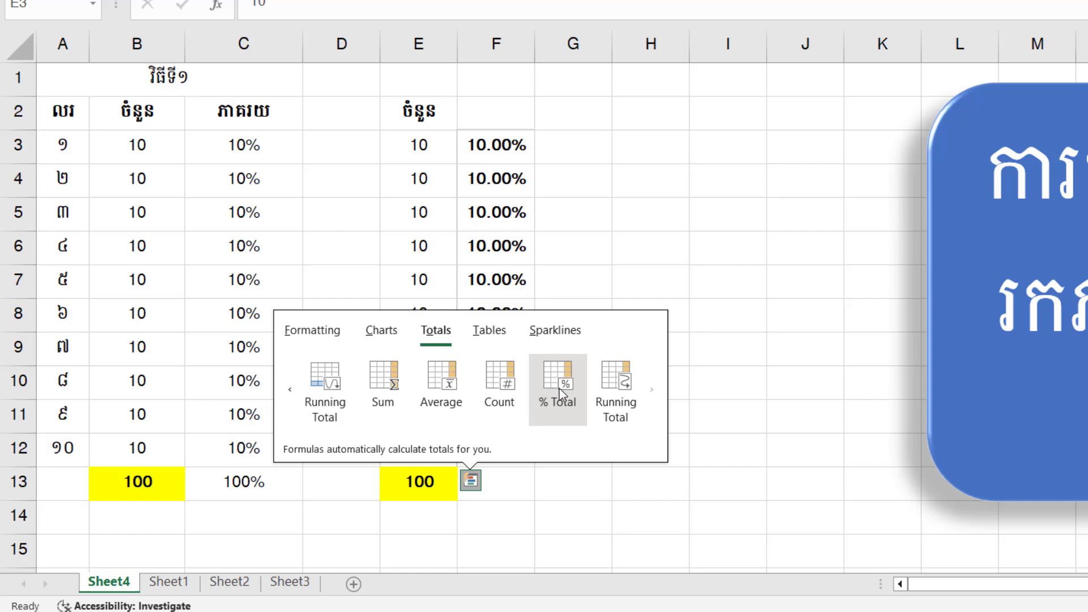
{"action": "left_click", "coordinate": [561, 394]}
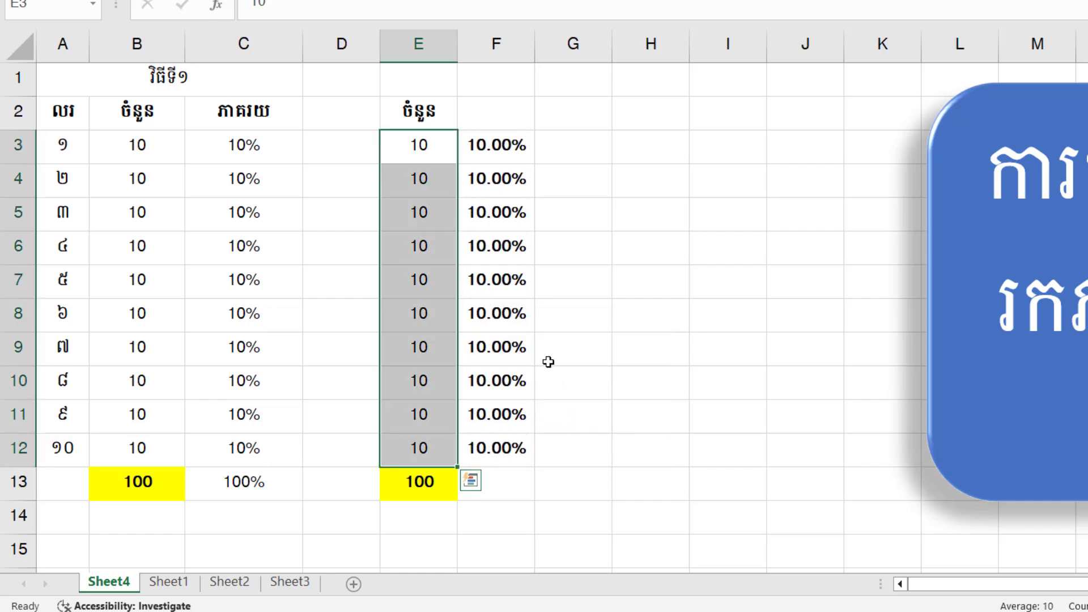
Reduce the percentages in F3:F12 to zero decimal places
{"action": "left_click", "coordinate": [497, 159]}
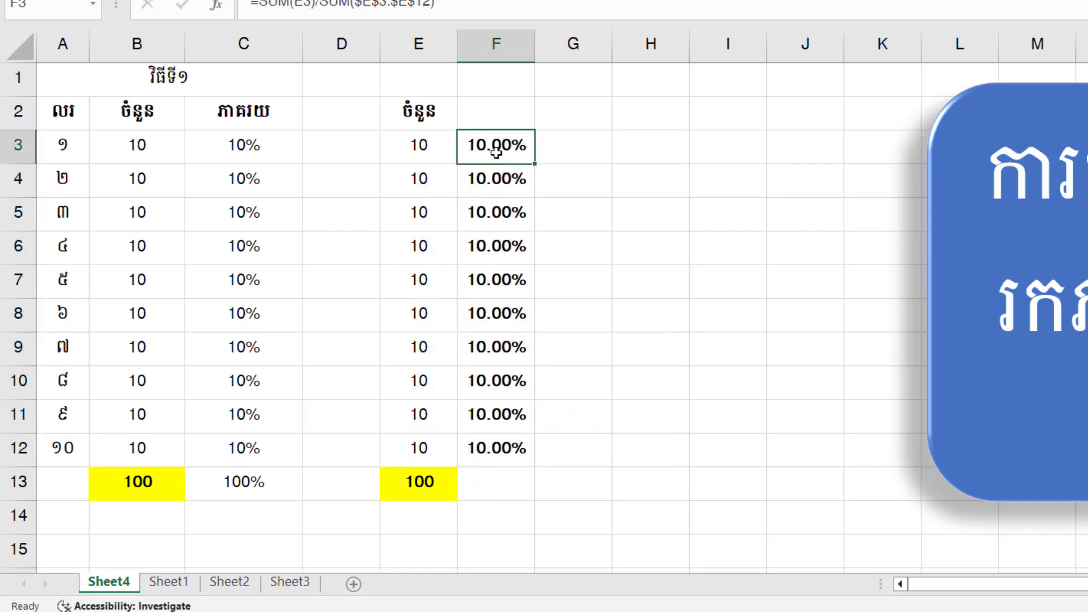
{"action": "left_click_drag", "start_coordinate": [496, 151], "coordinate": [498, 448]}
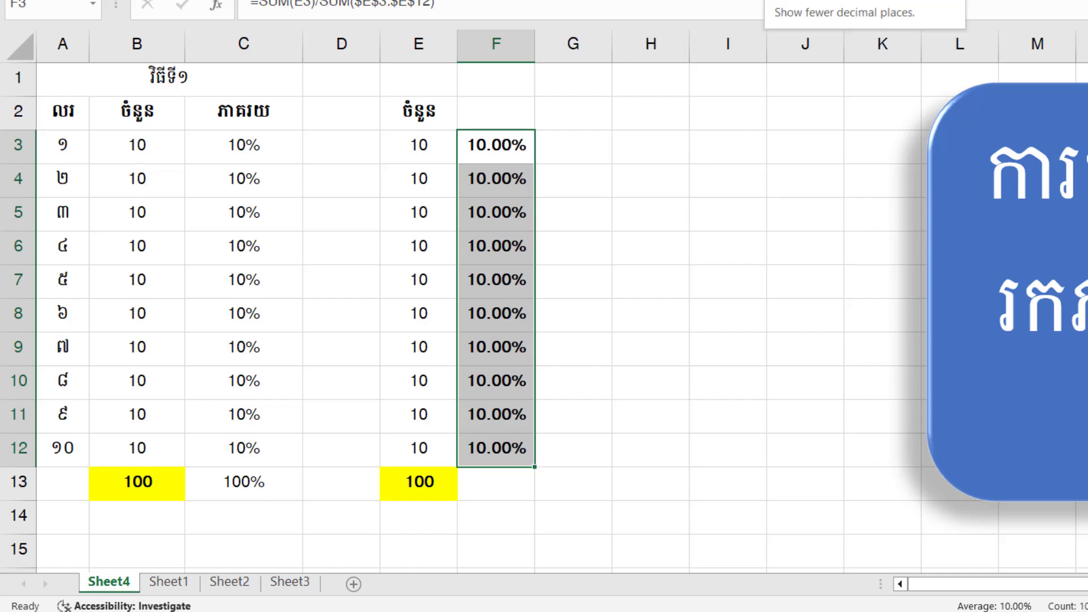
{"action": "left_click", "coordinate": [773, 1]}
{"action": "left_click", "coordinate": [773, 1]}
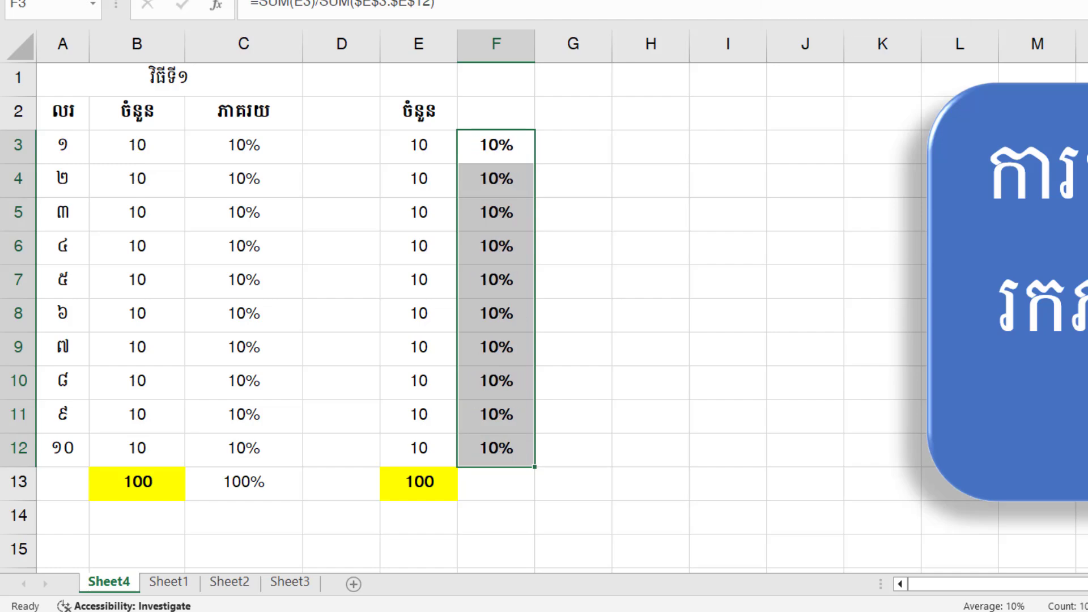
Merge and center E1:F1 above the second table and title it "វិធីទី២"
{"action": "left_click", "coordinate": [585, 206]}
{"action": "left_click_drag", "start_coordinate": [415, 82], "coordinate": [510, 91]}
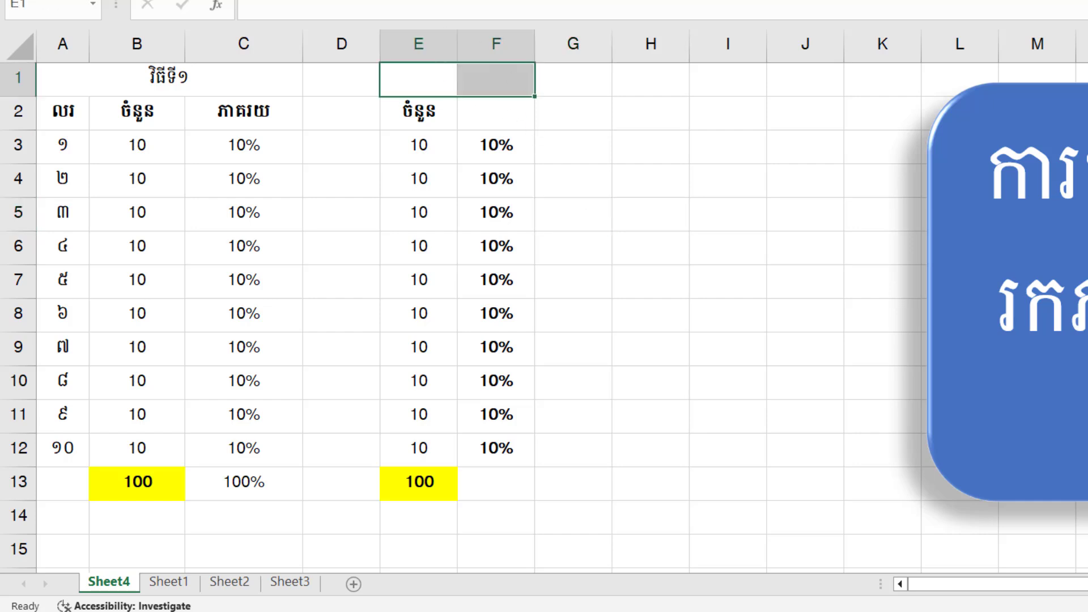
{"action": "left_click", "coordinate": [509, 1]}
{"action": "type", "text": "វ"}
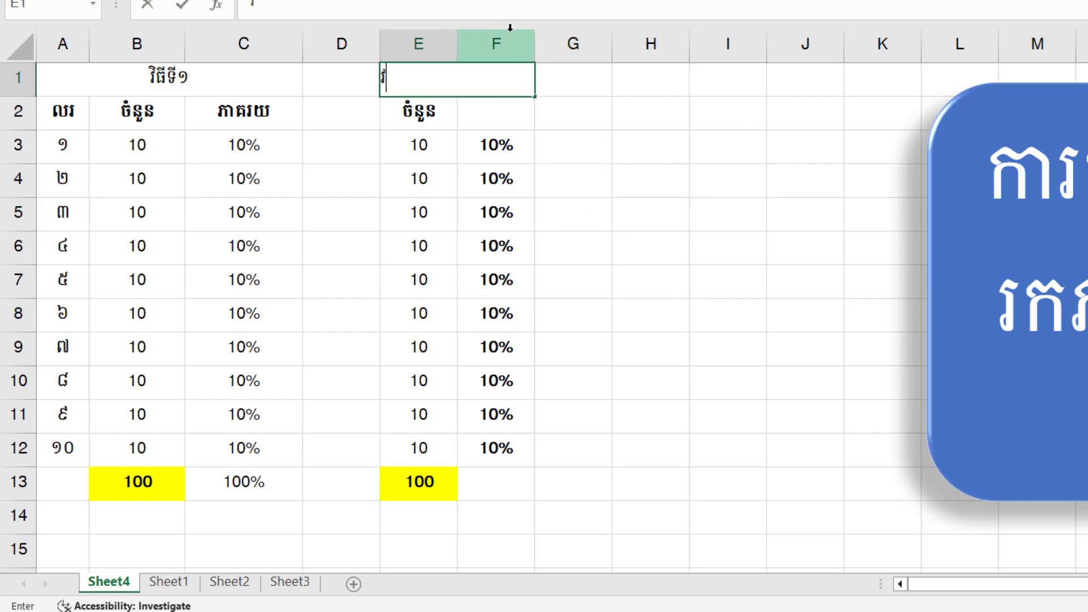
{"action": "type", "text": "ិធីទី២"}
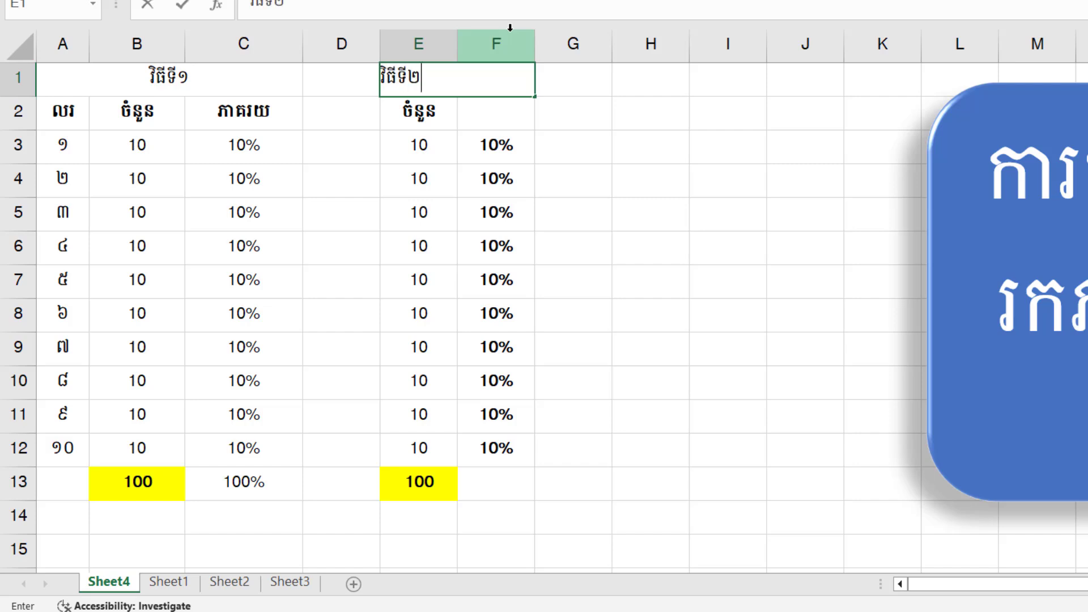
{"action": "left_click", "coordinate": [590, 241]}
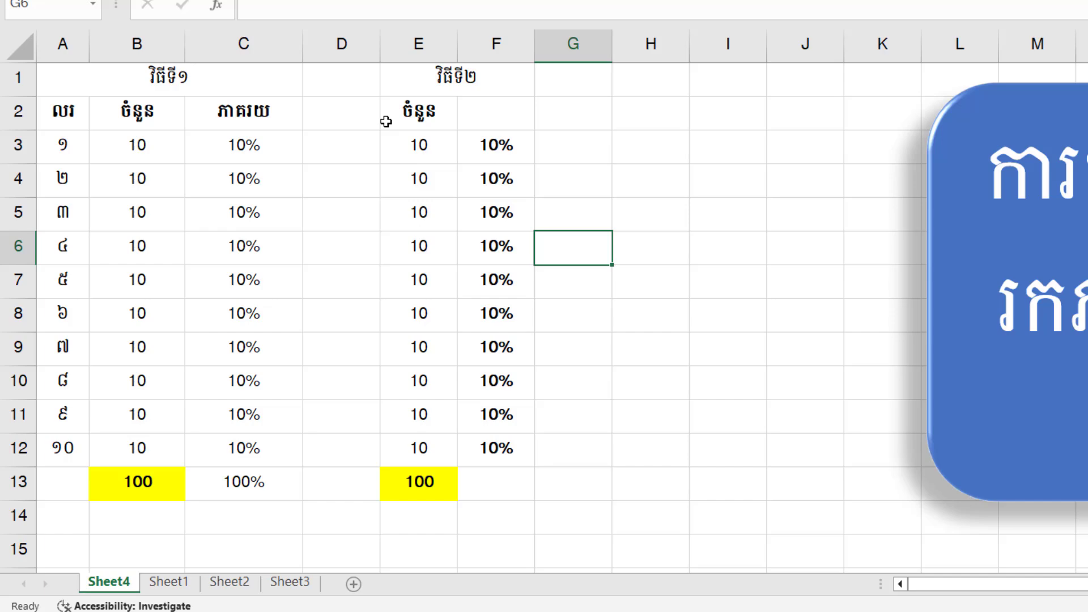
Review the first method by examining the formula in C3, the quantities B3:B12 and the total in B13
{"action": "left_click", "coordinate": [219, 151]}
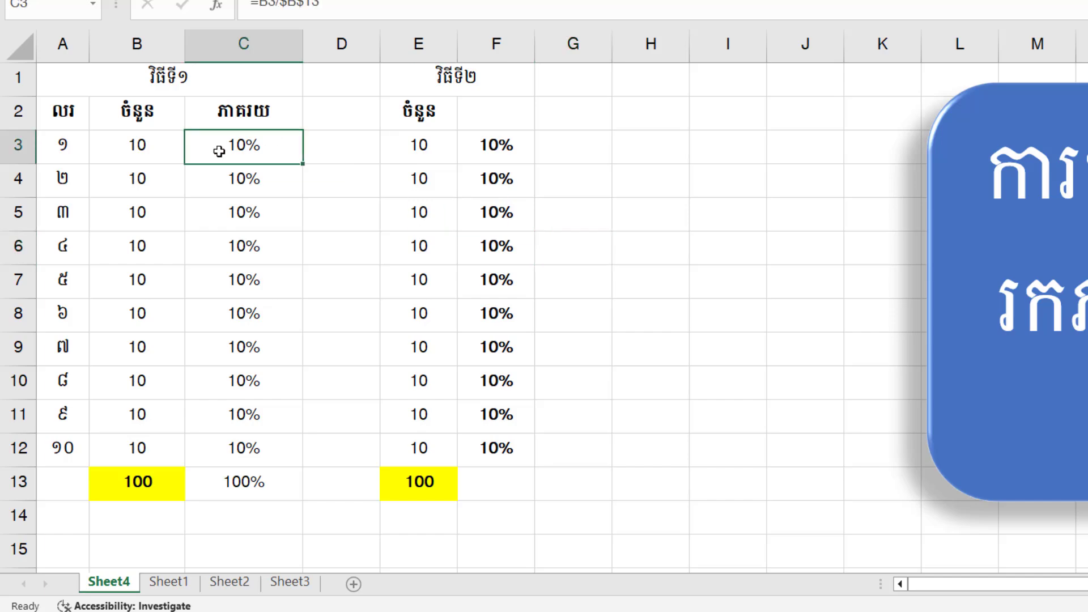
{"action": "left_click", "coordinate": [178, 144]}
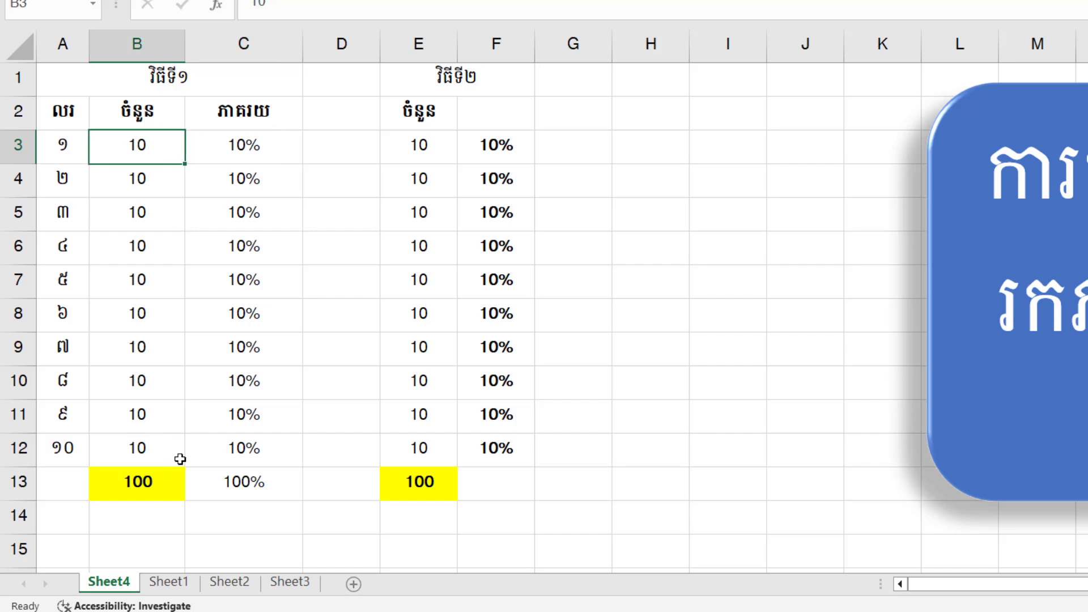
{"action": "left_click", "coordinate": [255, 151]}
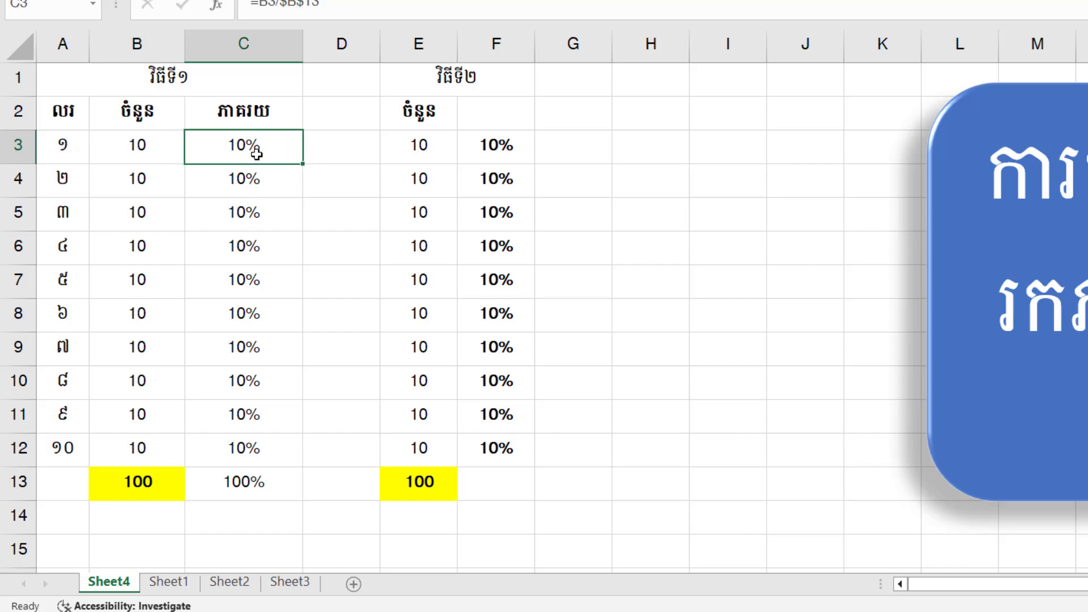
{"action": "left_click", "coordinate": [151, 479]}
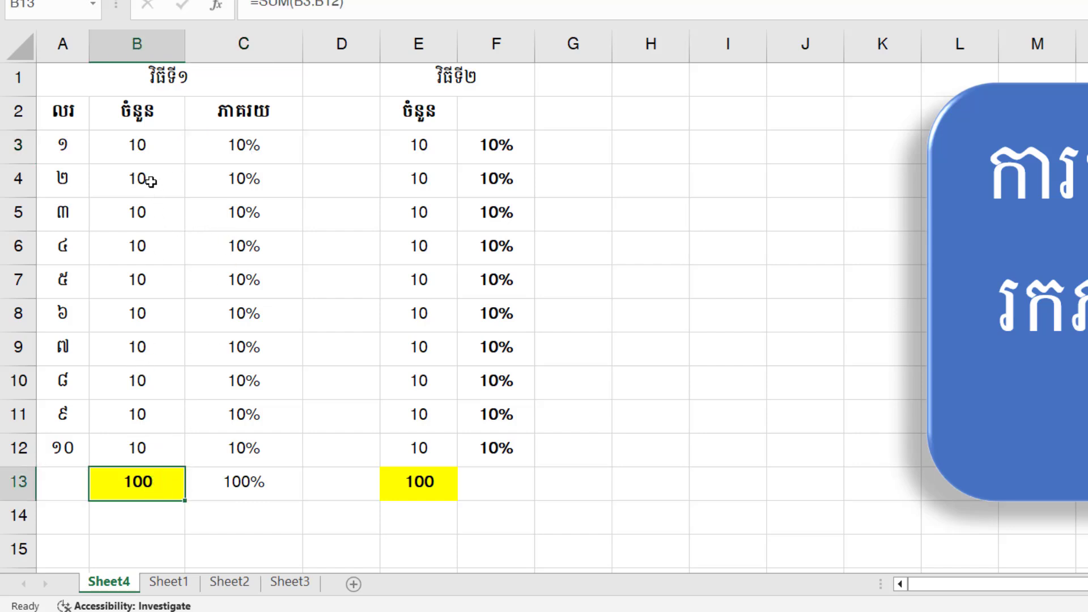
{"action": "left_click_drag", "start_coordinate": [151, 157], "coordinate": [150, 444]}
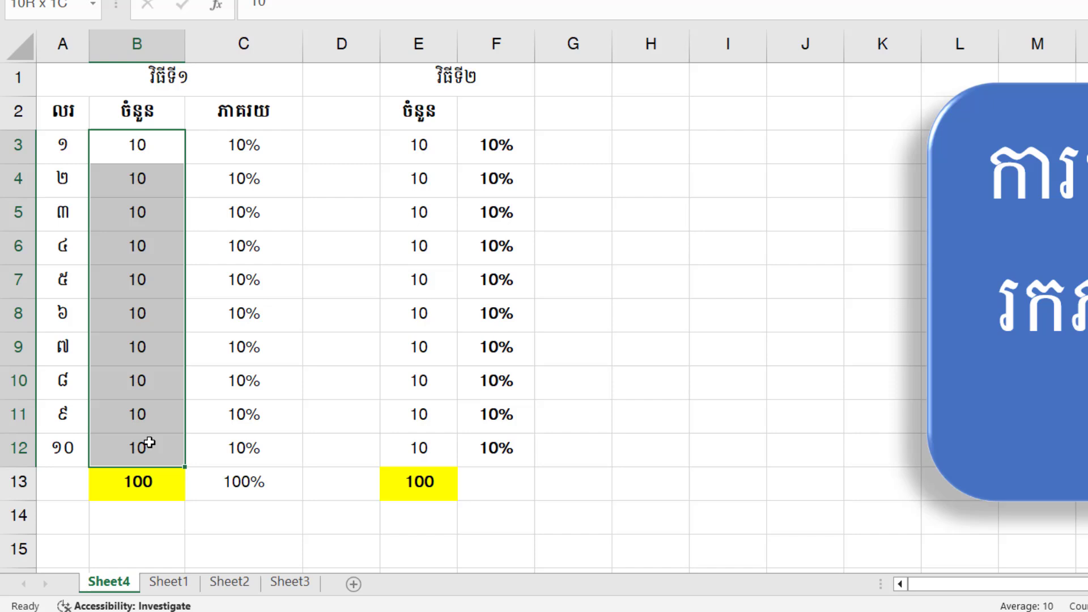
{"action": "left_click", "coordinate": [485, 274]}
Preview the Quick Analysis % Total option for the quantities E3:E12 without applying it
{"action": "left_click_drag", "start_coordinate": [427, 147], "coordinate": [428, 447]}
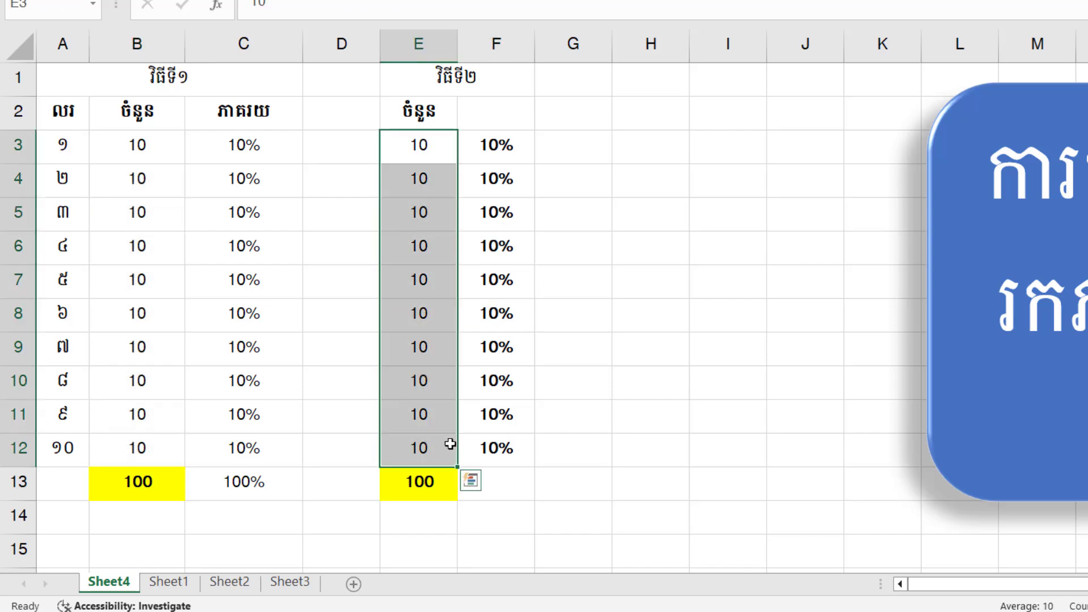
{"action": "left_click", "coordinate": [479, 481]}
{"action": "left_click", "coordinate": [431, 333]}
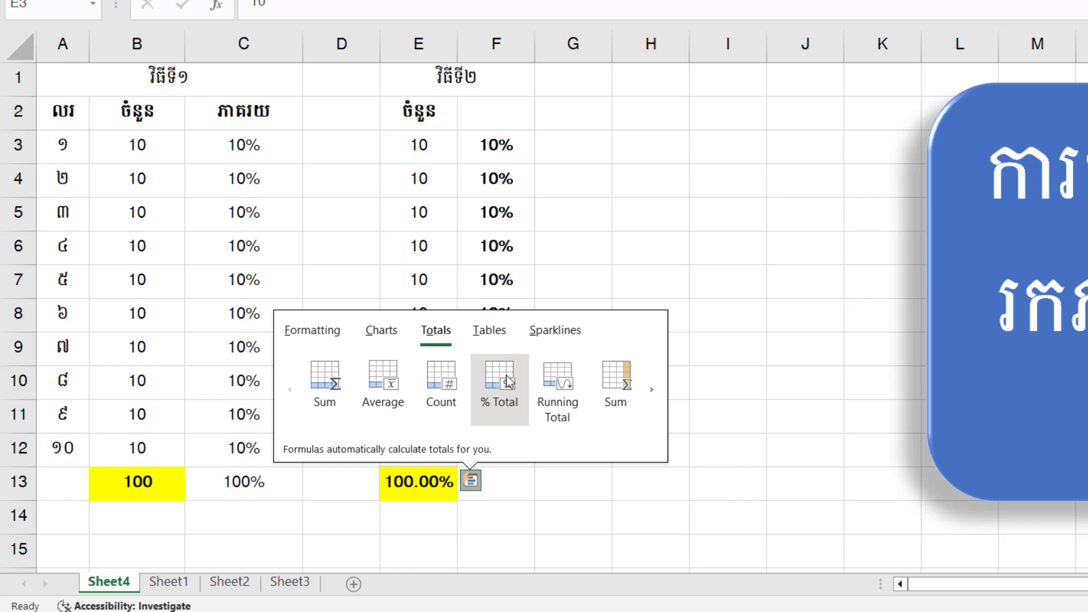
{"action": "left_click", "coordinate": [586, 249]}
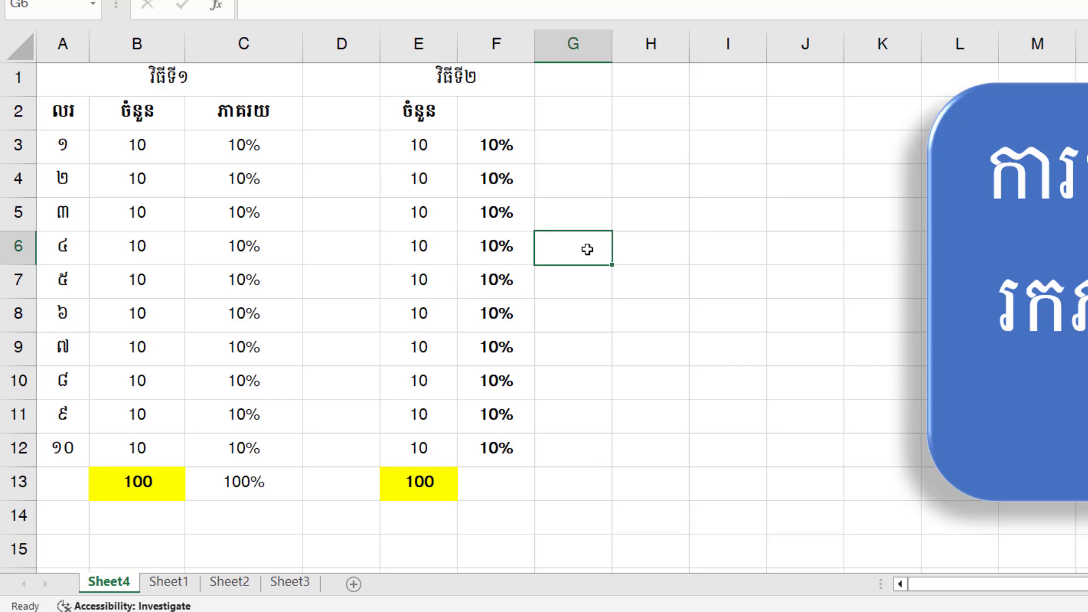
Enlarge the blue rounded rectangle by extending its left edge toward the tables and its lower edge downward
{"action": "left_click", "coordinate": [929, 306]}
{"action": "left_click_drag", "start_coordinate": [919, 290], "coordinate": [850, 290]}
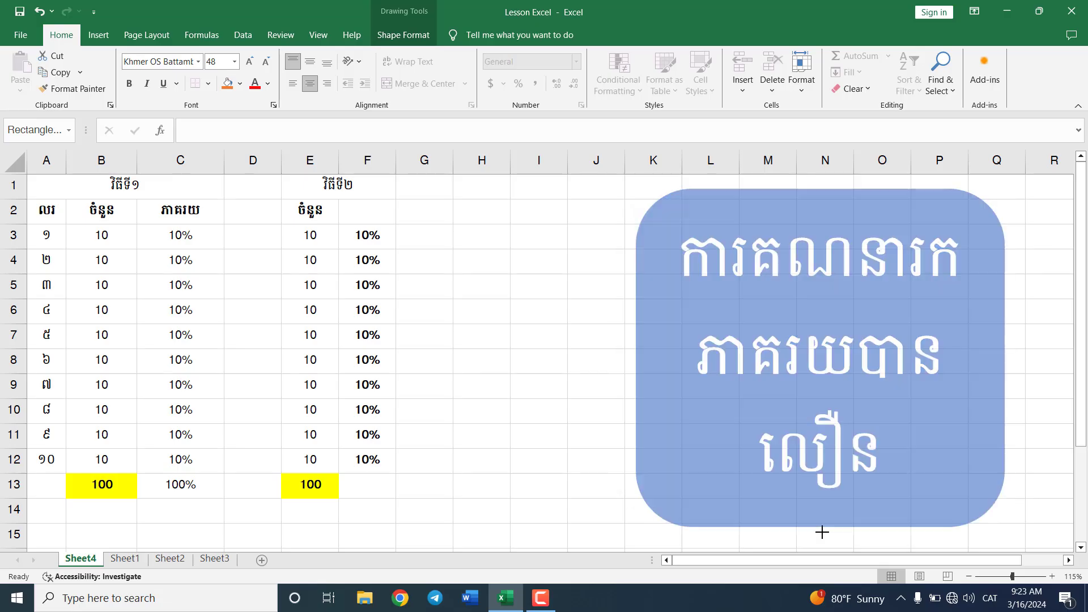
{"action": "left_click_drag", "start_coordinate": [822, 531], "coordinate": [821, 535]}
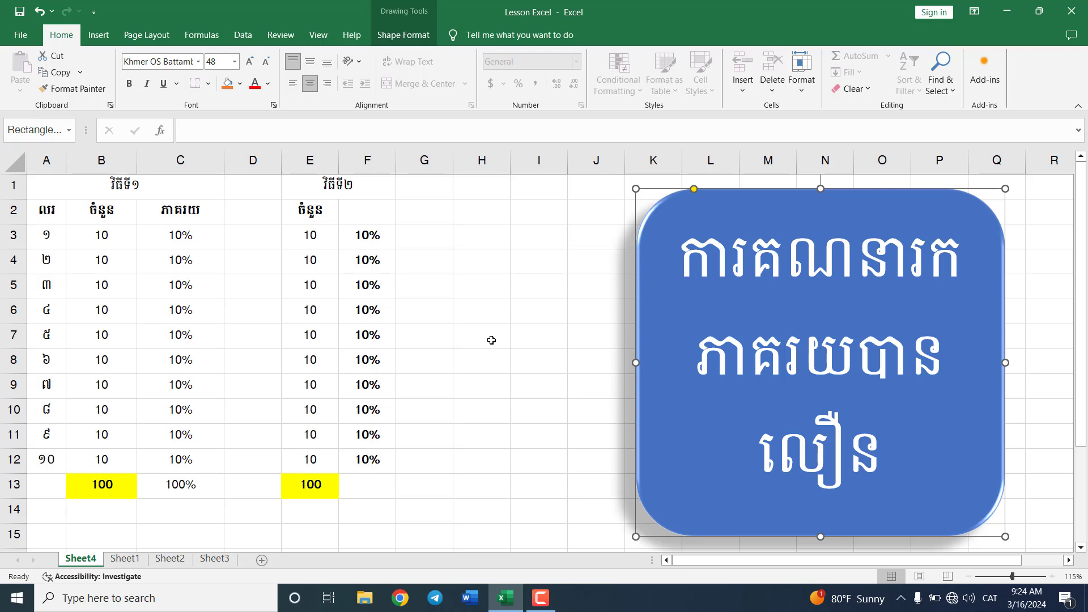
{"action": "left_click", "coordinate": [542, 598]}
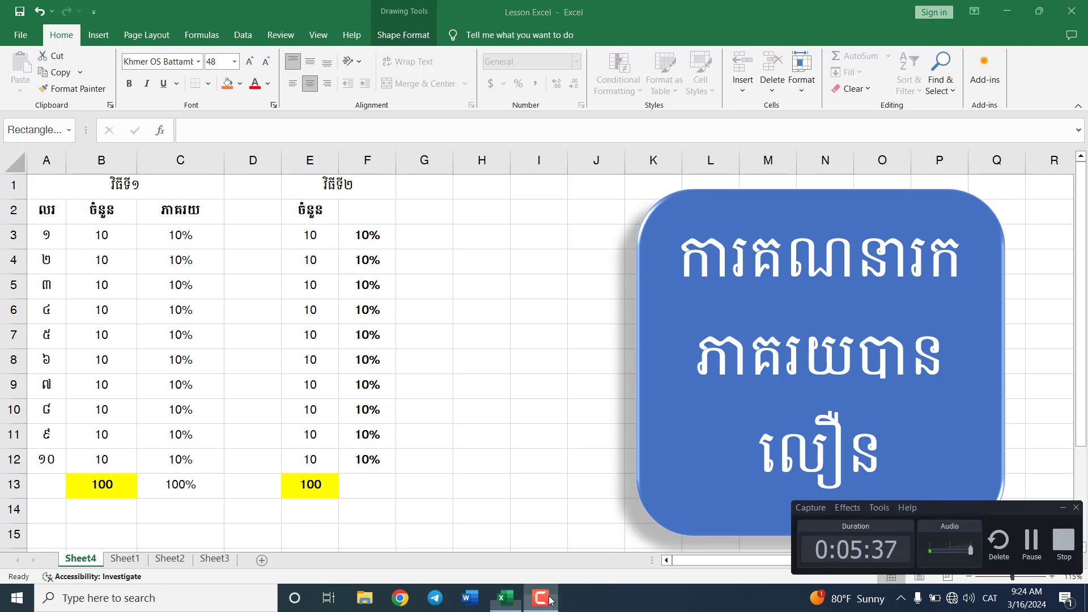